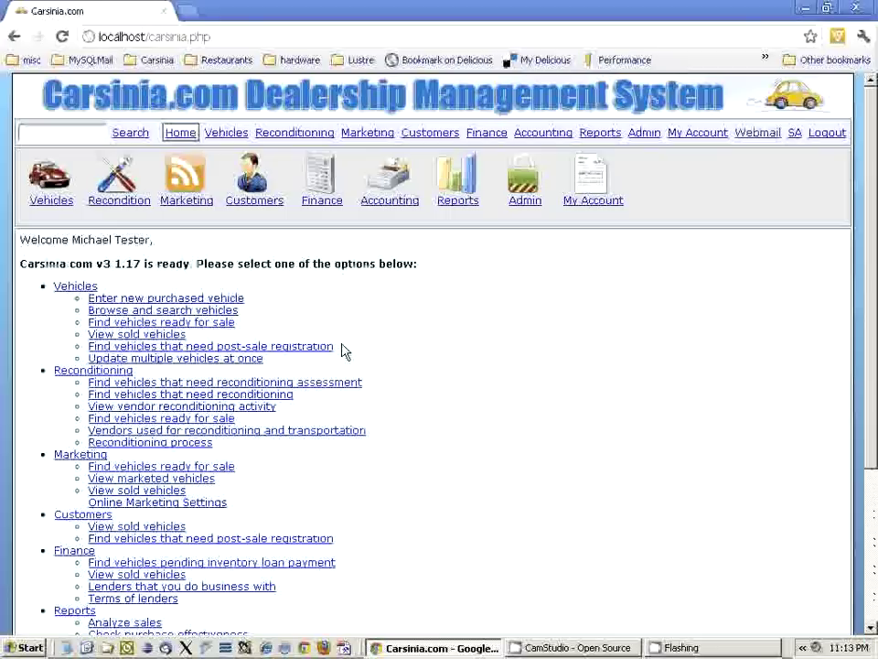
Step: Highlight the signed-in user's name in the welcome line
mouse_move(150, 239)
mouse_down()
mouse_move(72, 239)
mouse_move(154, 239)
mouse_up()
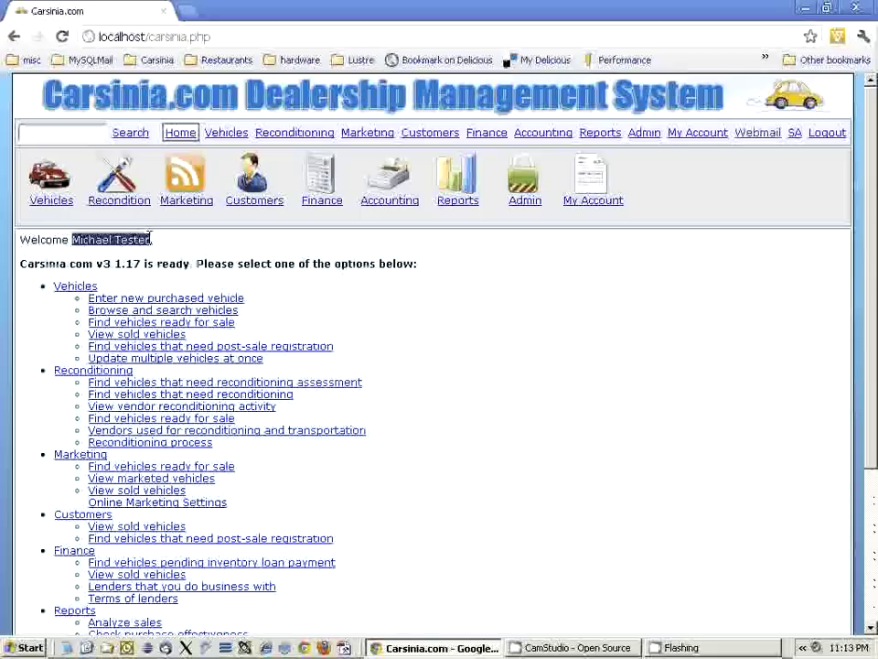
click(170, 245)
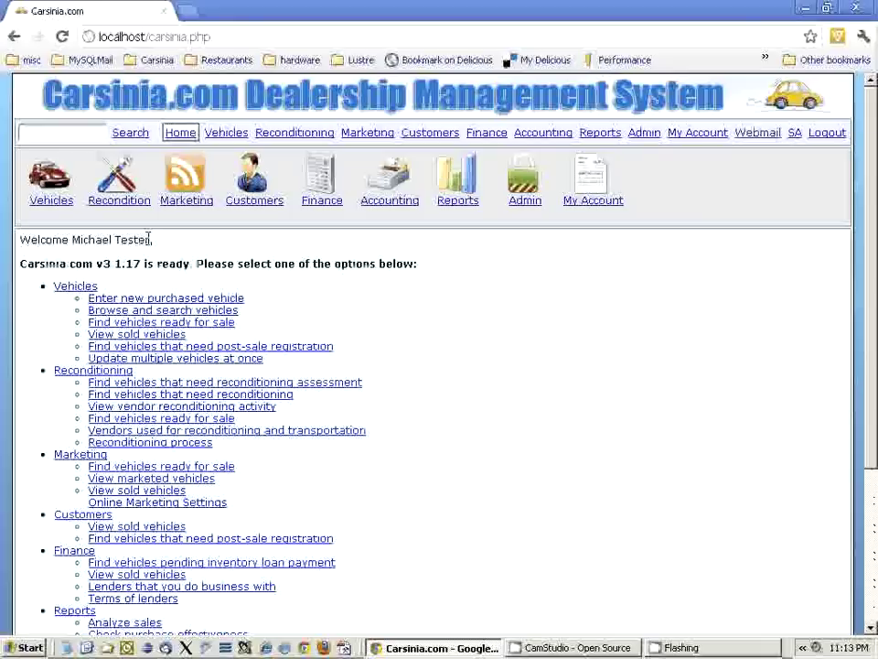
drag(73, 238, 148, 239)
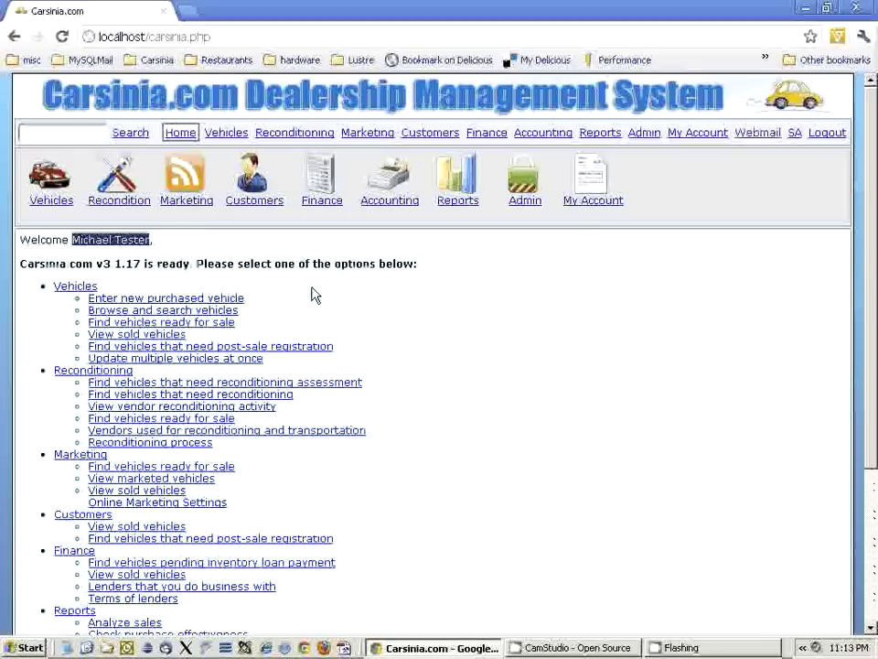
click(224, 135)
click(231, 201)
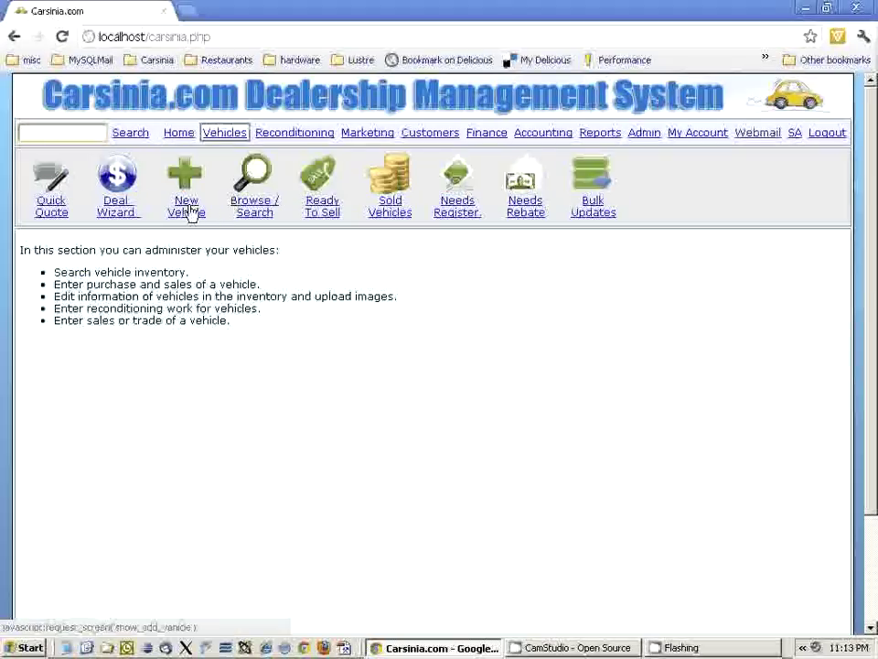
click(188, 210)
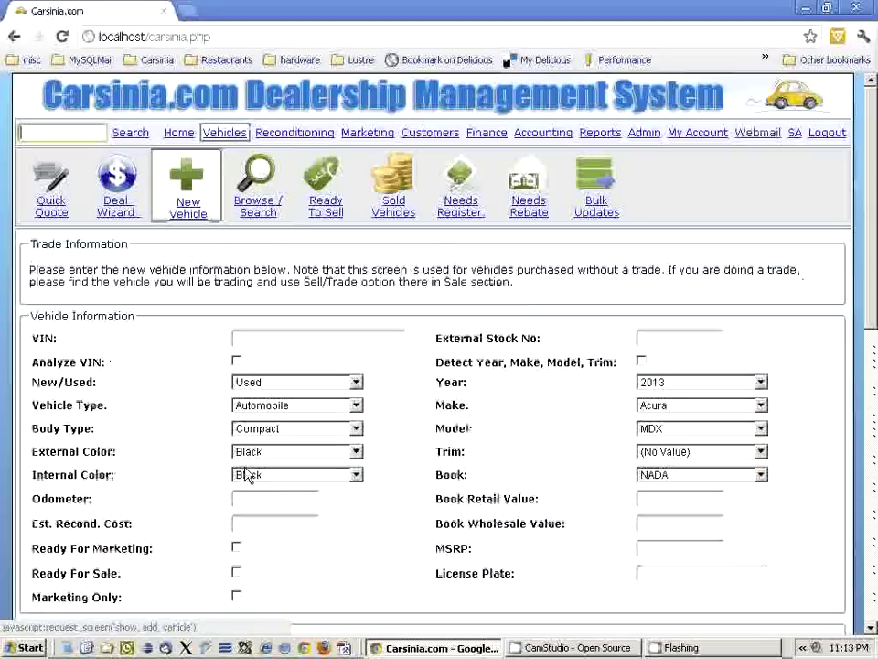
click(301, 337)
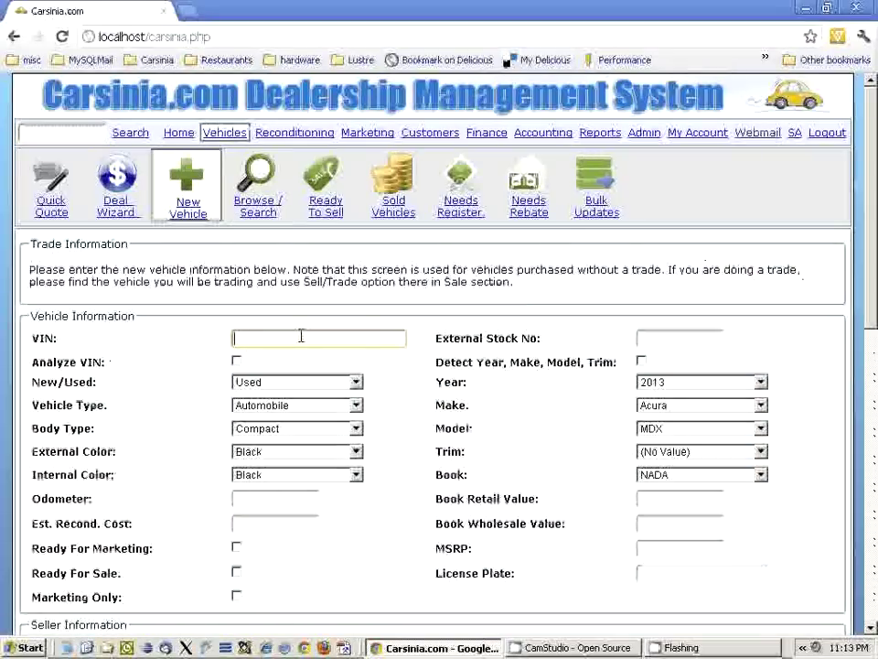
text(304983948393949343043)
key(Tab)
text(A001)
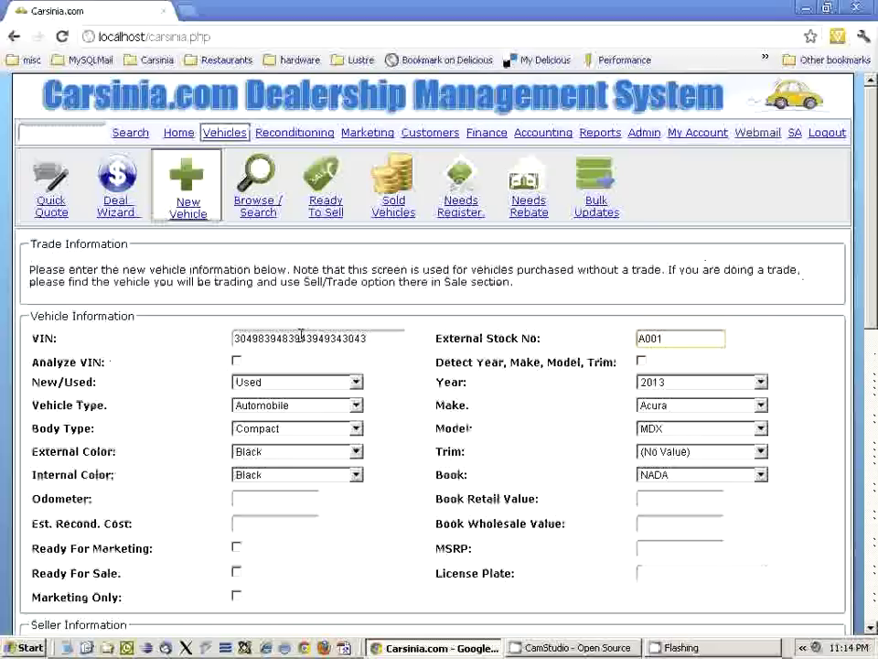
Step: Set the vehicle's model year to 2009
scroll(224, 386, down, 1)
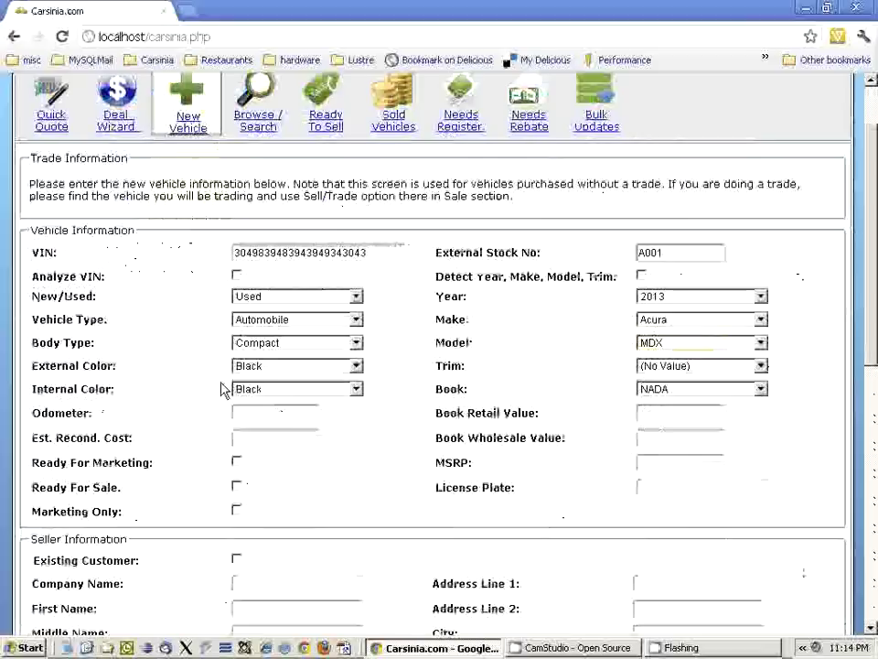
click(704, 297)
click(687, 363)
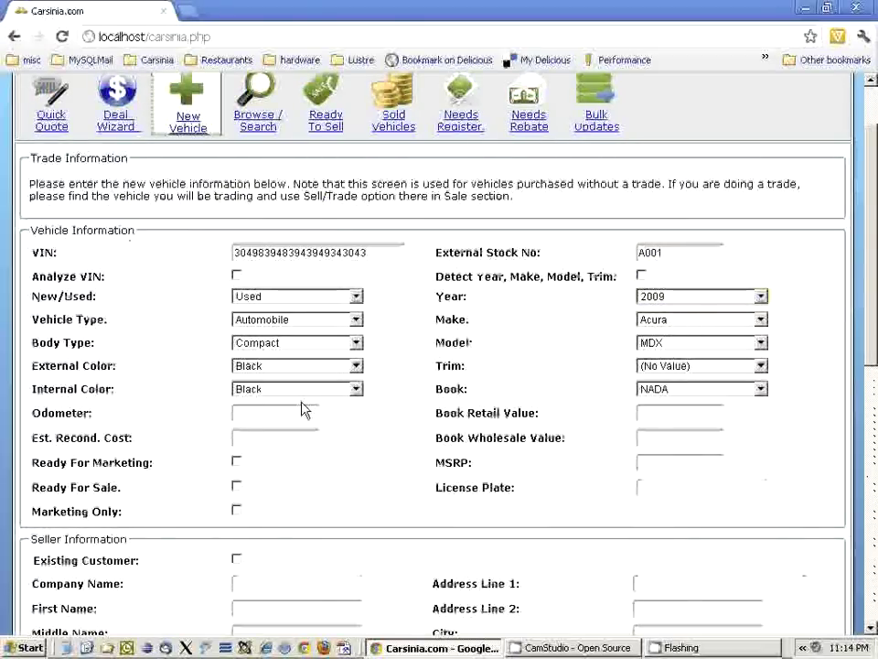
scroll(304, 409, down, 2)
Step: Enter 'test auction company' as the seller's company name
click(274, 413)
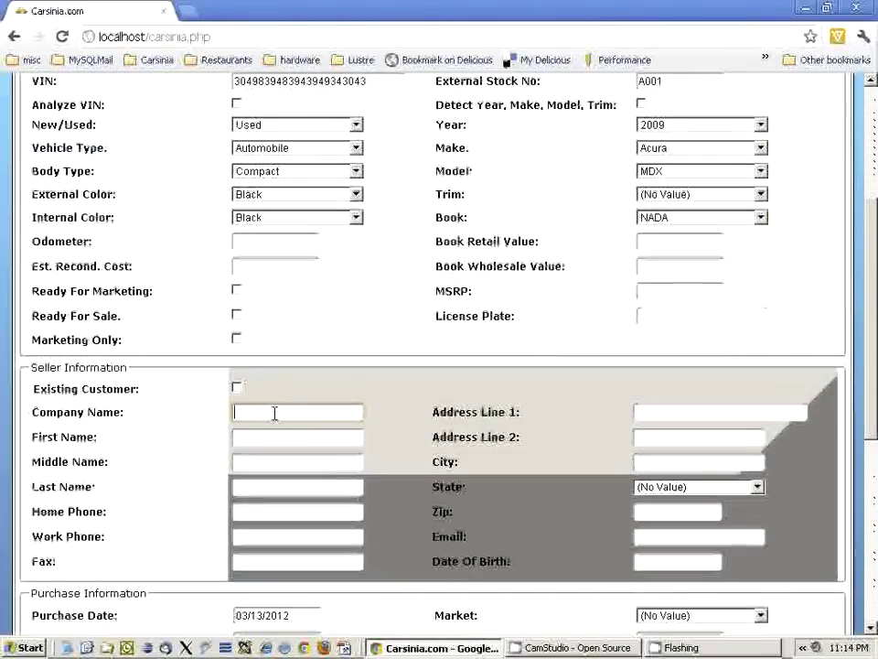
text(test)
key(Tab)
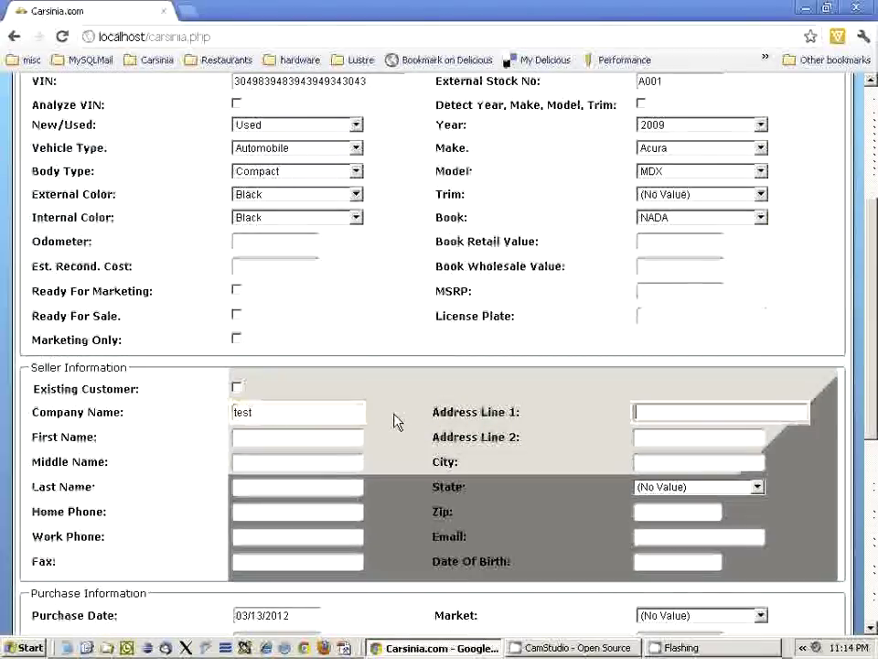
scroll(190, 540, down, 2)
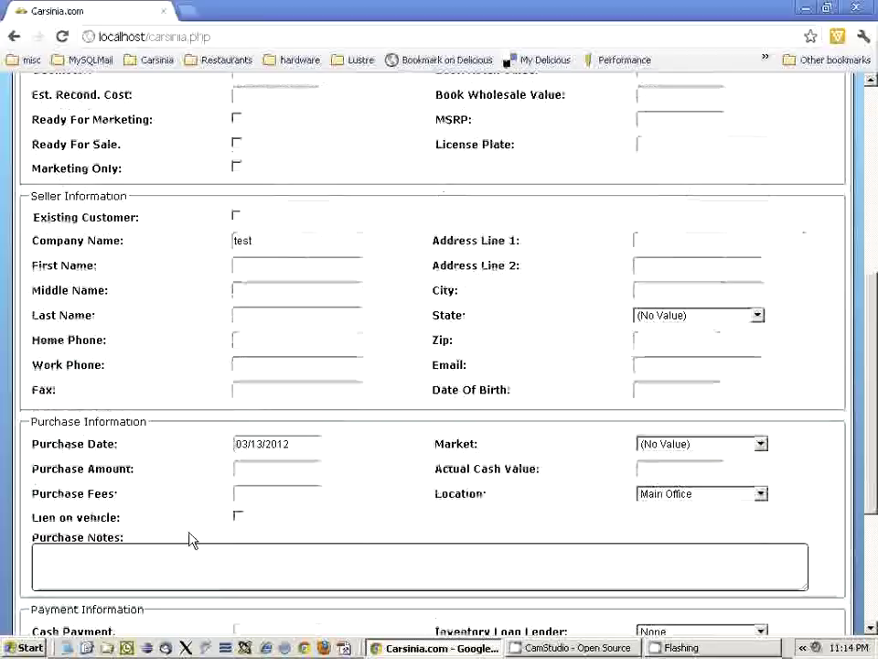
click(290, 242)
text(auction company)
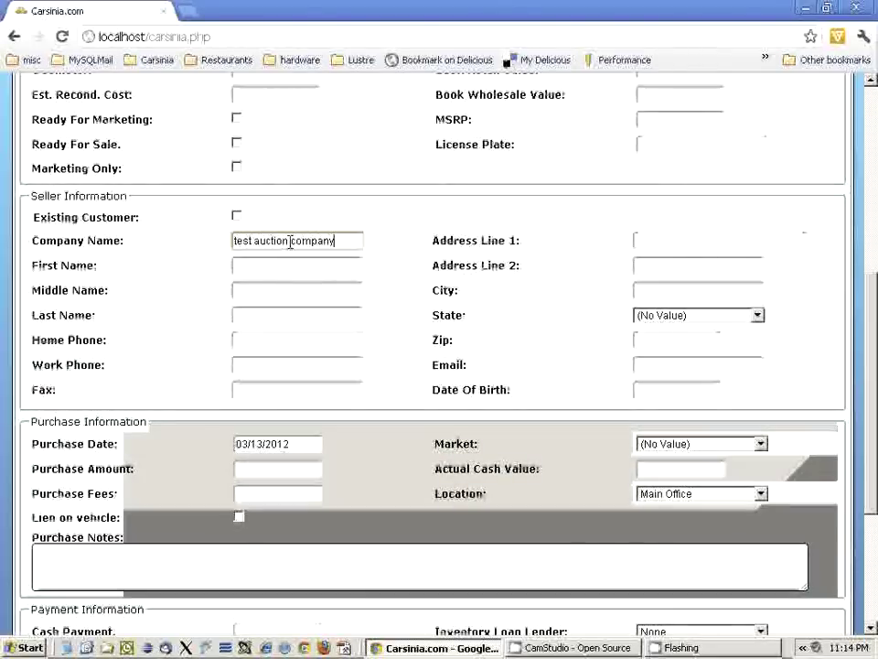
Step: Enter a $10,000.00 purchase amount and $100.00 purchase fees
click(253, 470)
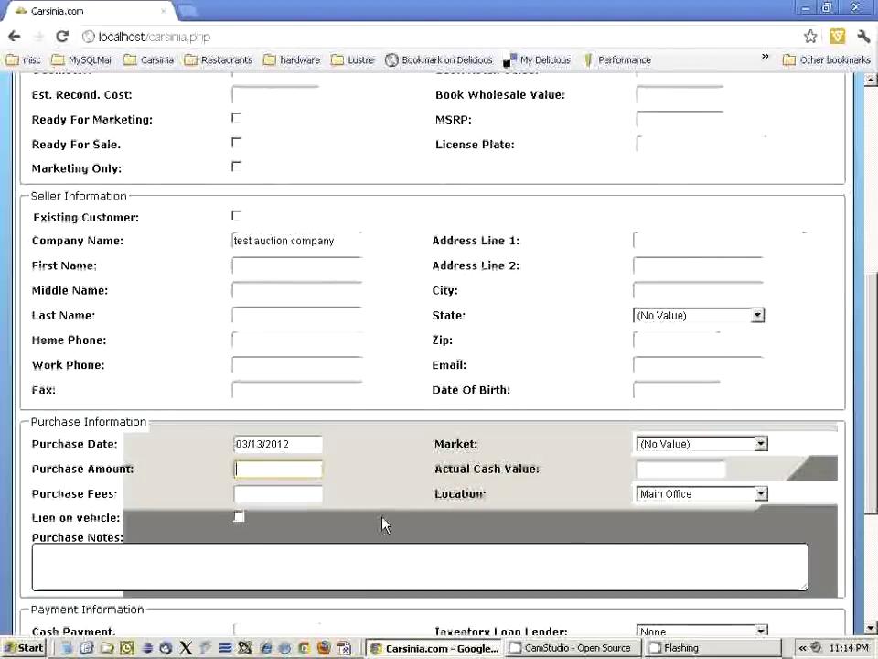
text(10,000.00)
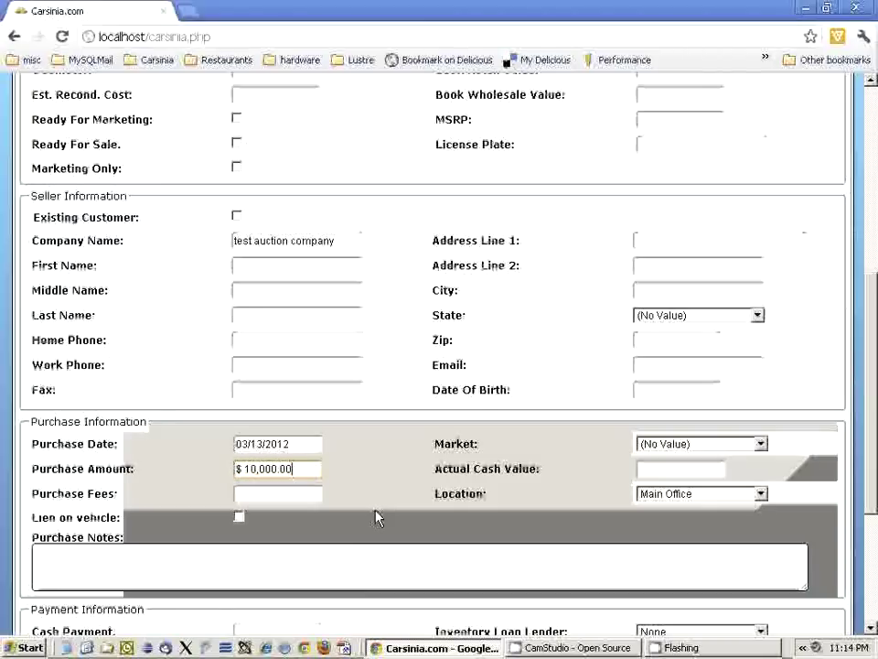
key(Tab)
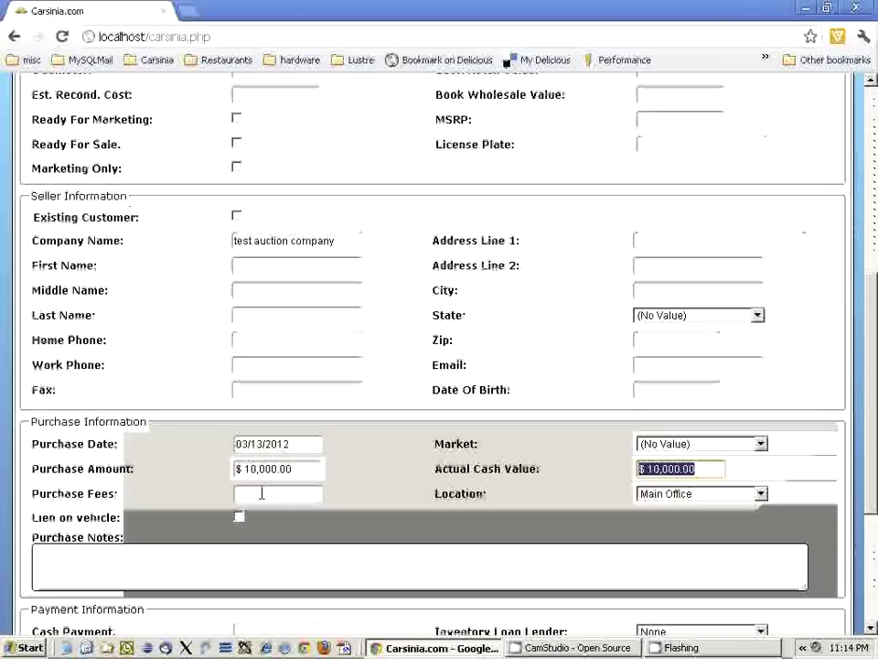
click(261, 493)
text(10000)
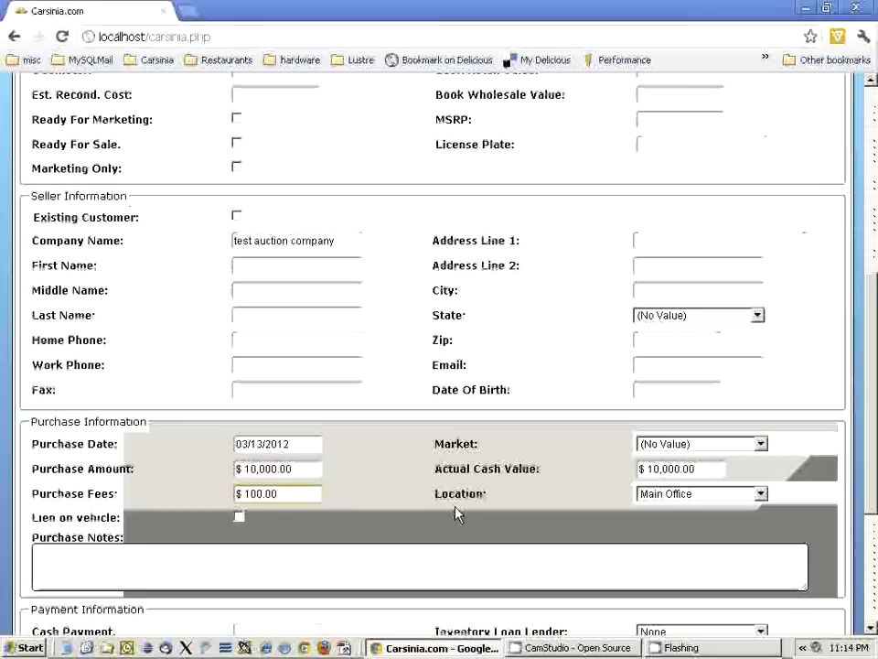
Step: Choose AFC with Standard terms as the inventory loan lender, loaning $10,000
scroll(366, 534, down, 2)
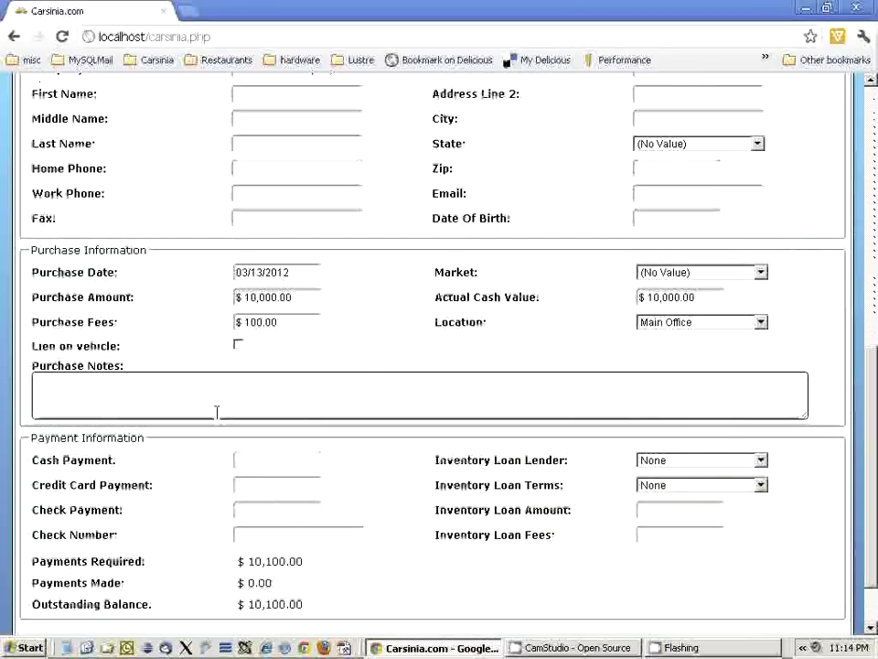
click(685, 464)
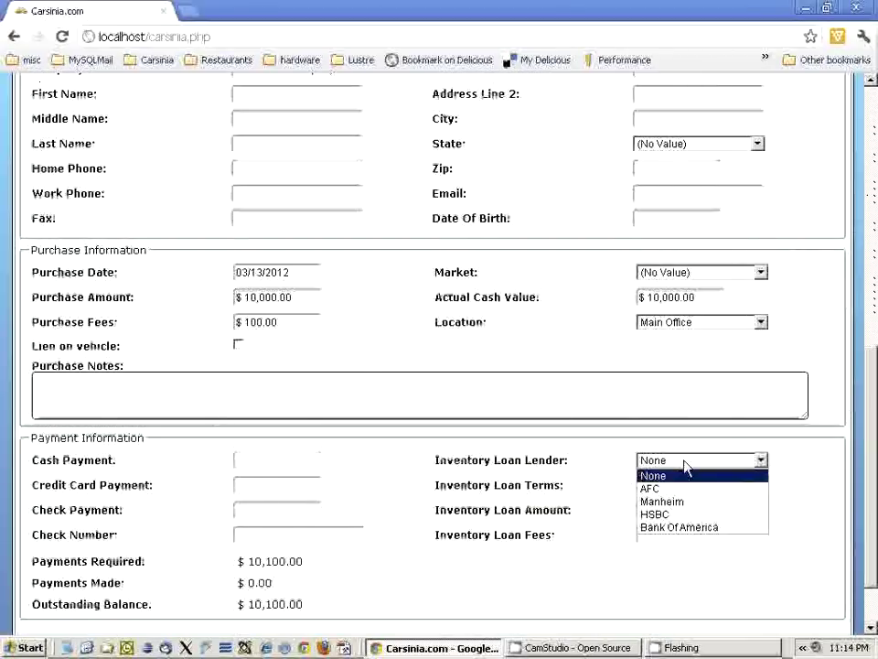
click(690, 489)
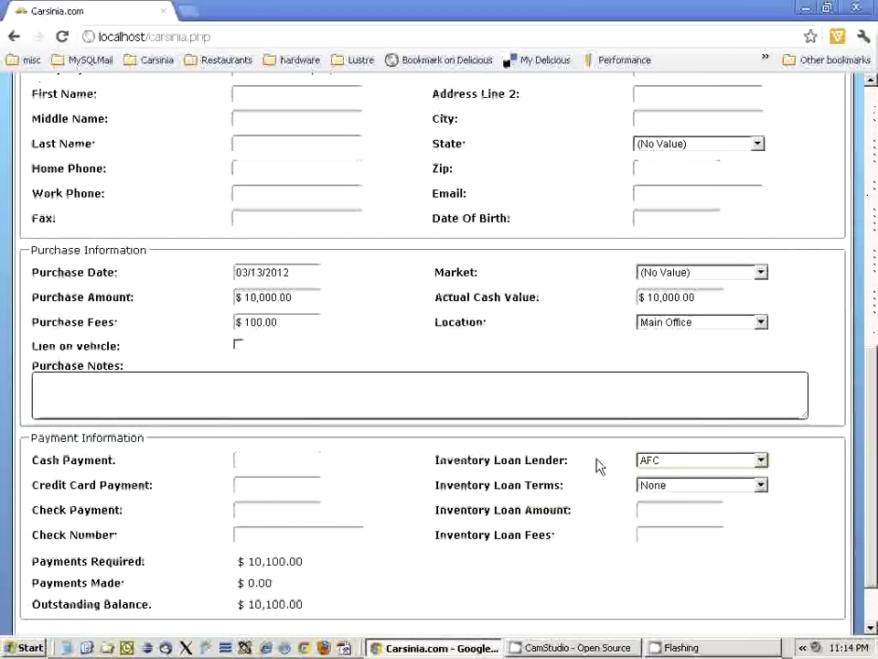
click(709, 485)
click(709, 514)
scroll(590, 491, down, 2)
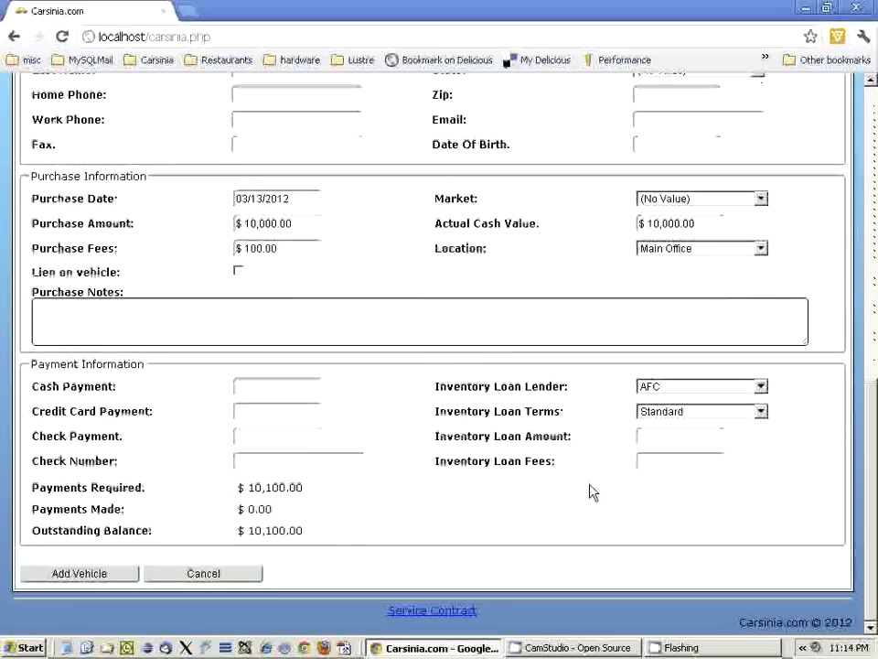
click(706, 436)
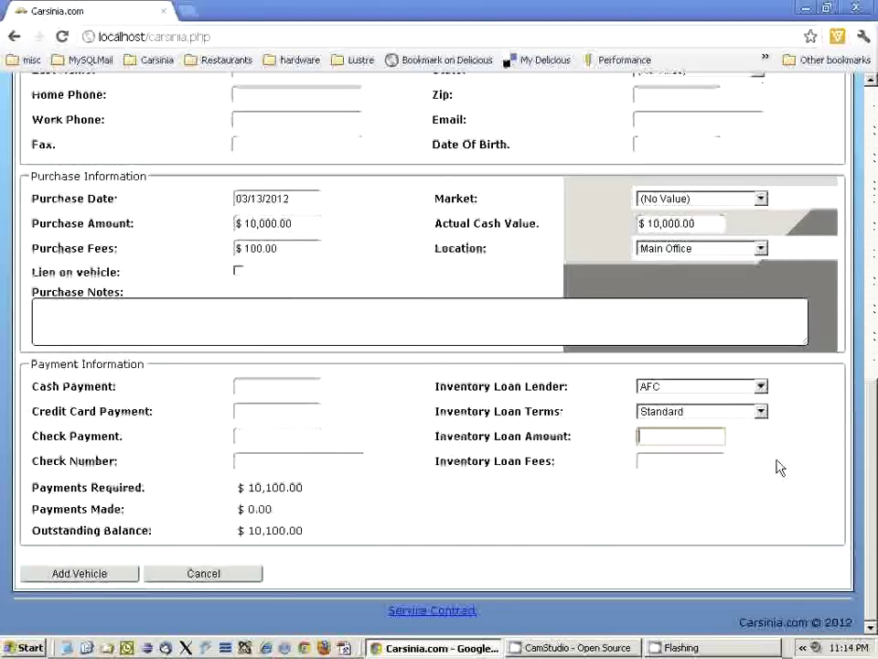
text(100000.00)
key(Tab)
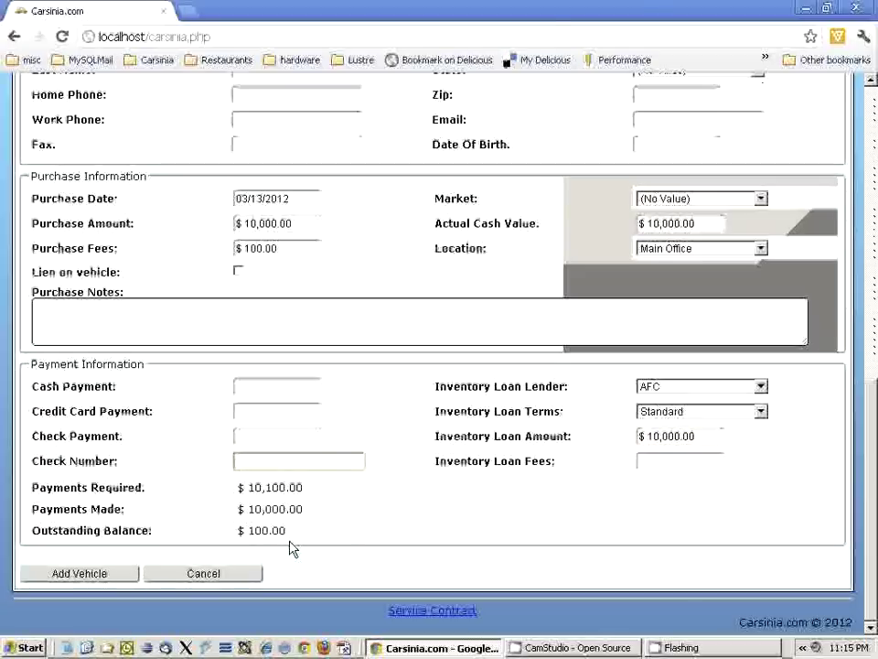
Step: Set the inventory loan fees to $100.00 and record a $100.00 cash payment
click(694, 463)
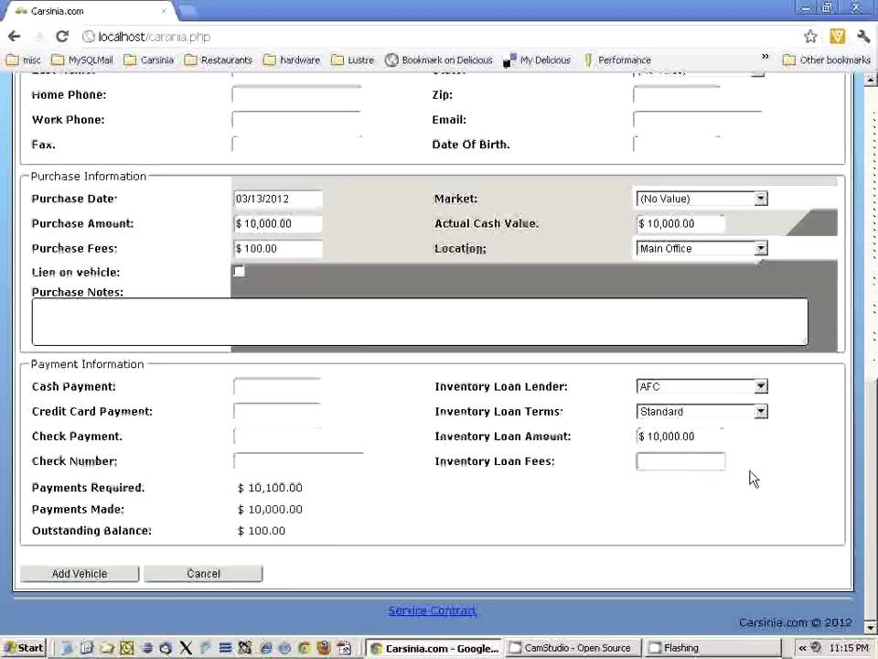
text(100.00,000)
key(Tab)
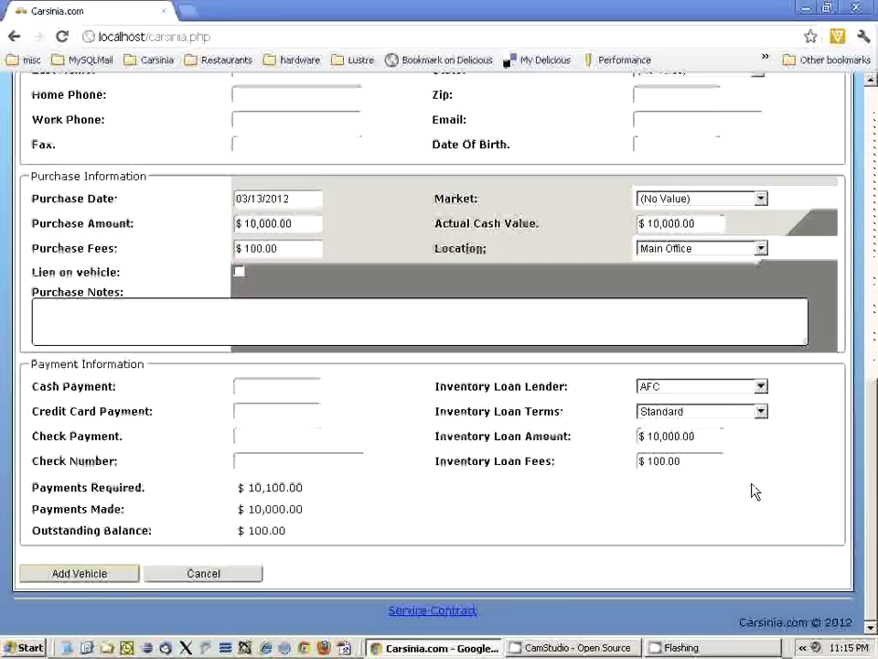
triple_click(692, 461)
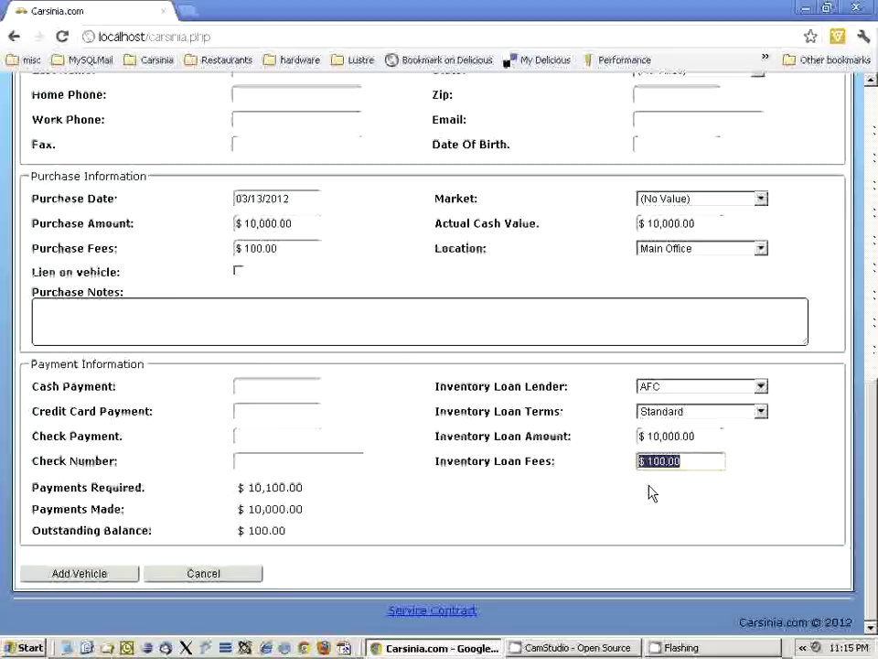
click(456, 447)
click(267, 386)
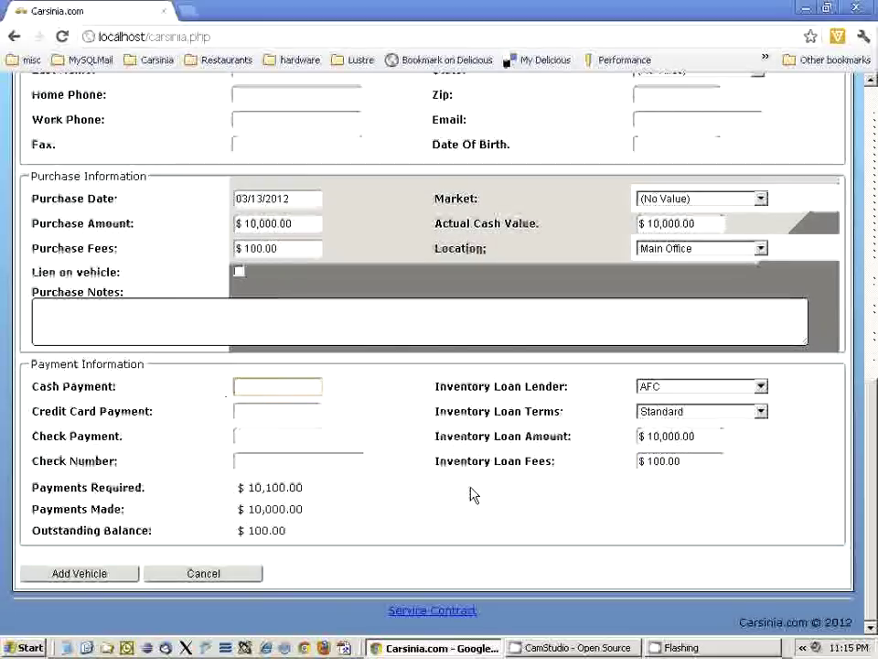
text(100)
key(Tab)
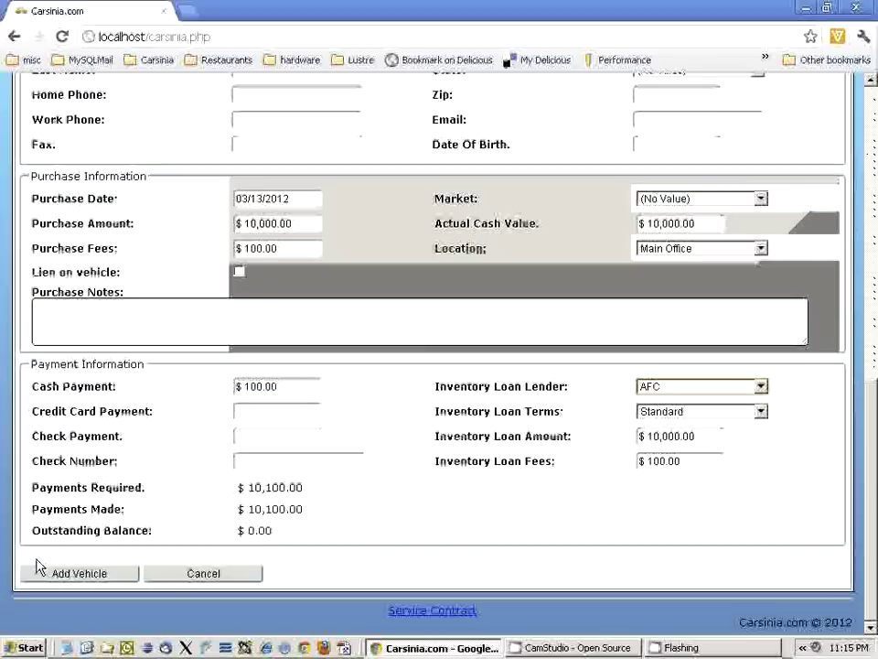
click(119, 574)
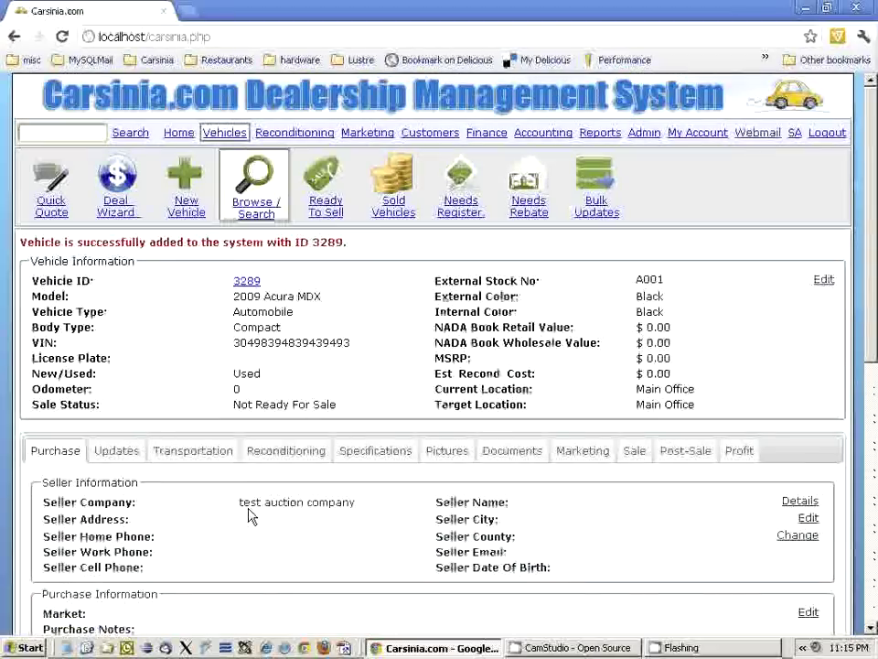
scroll(219, 517, down, 4)
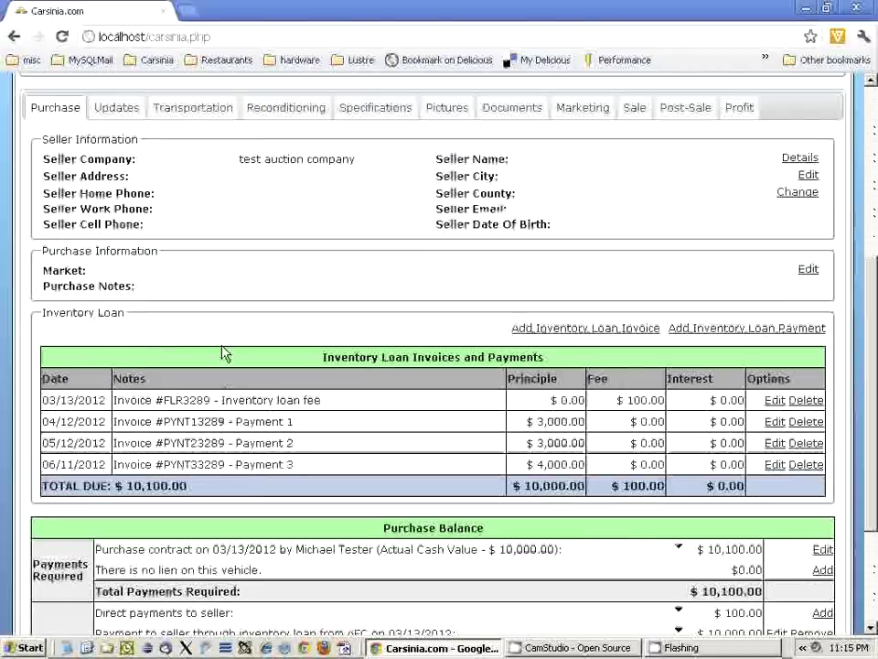
scroll(310, 421, up, 1)
scroll(310, 421, up, 2)
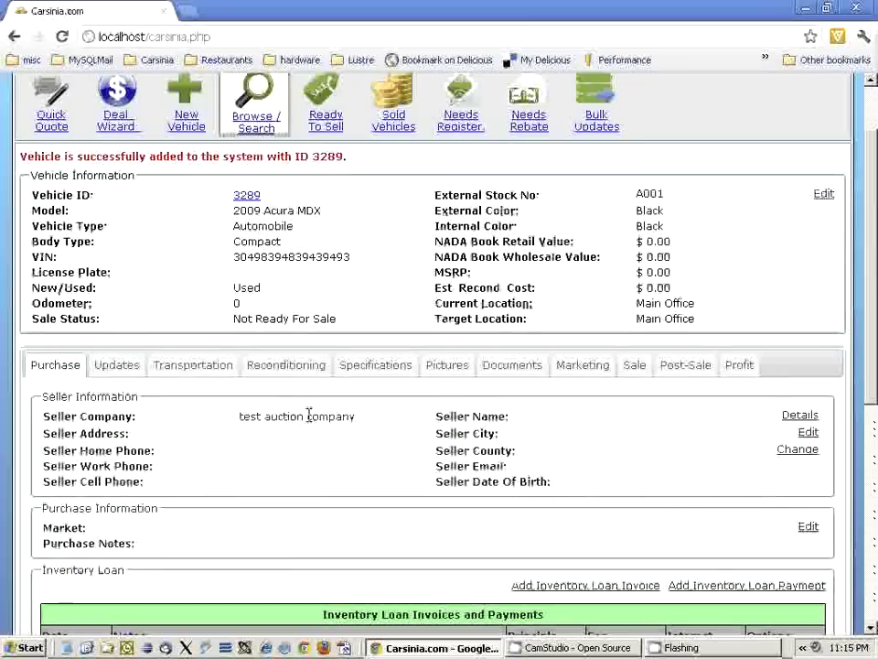
scroll(308, 414, down, 5)
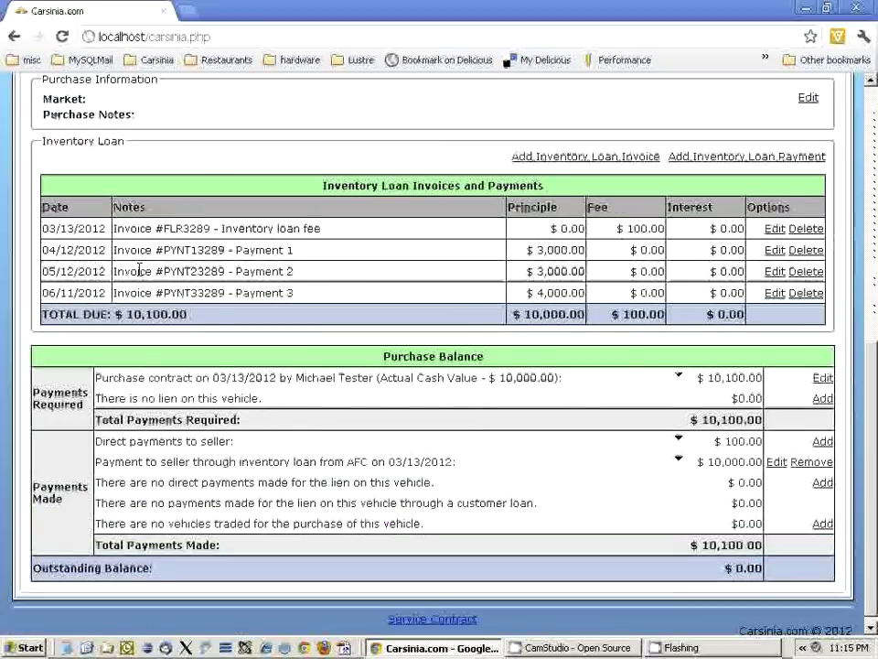
scroll(183, 288, down, 1)
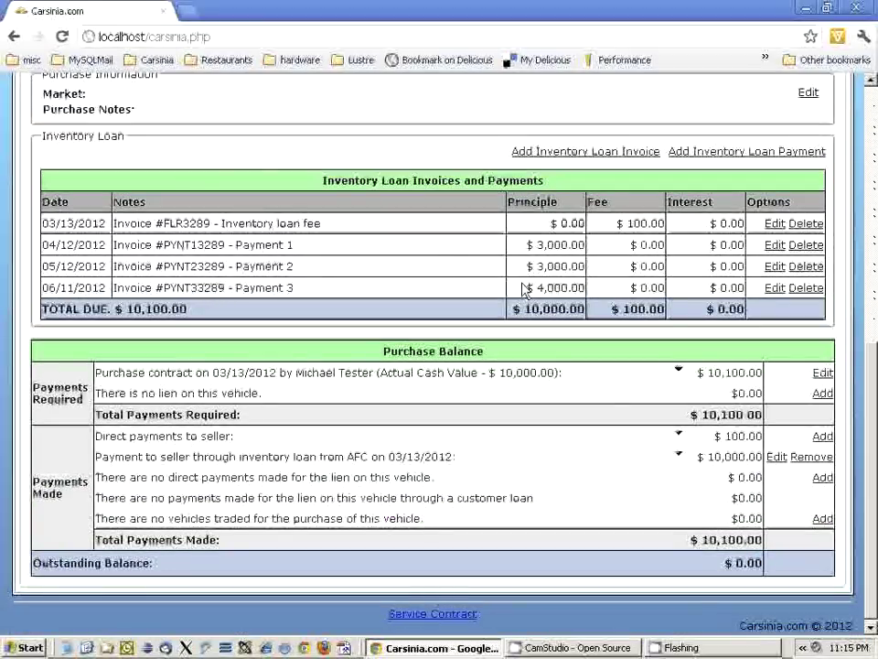
double_click(156, 309)
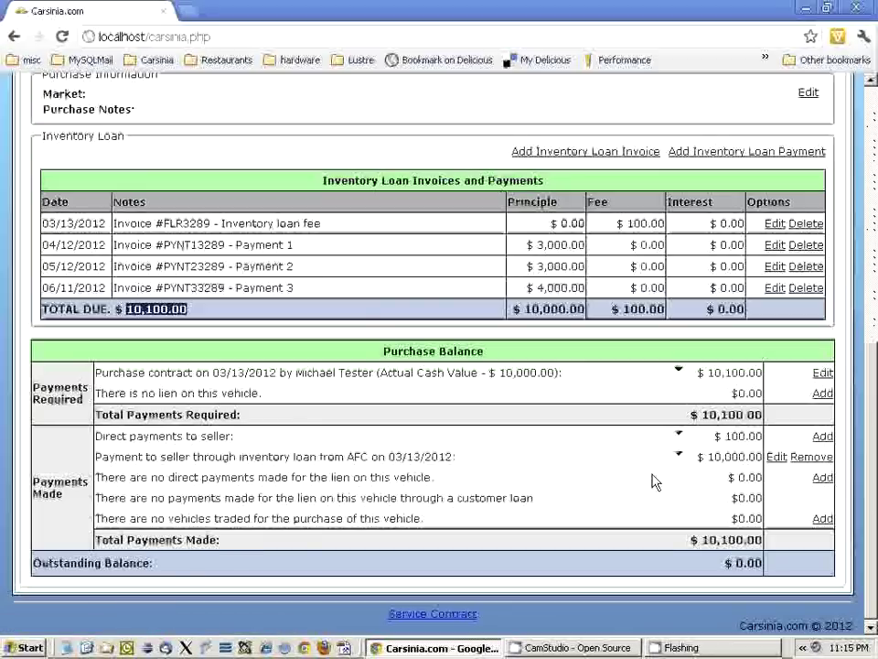
scroll(325, 451, up, 5)
scroll(325, 451, up, 3)
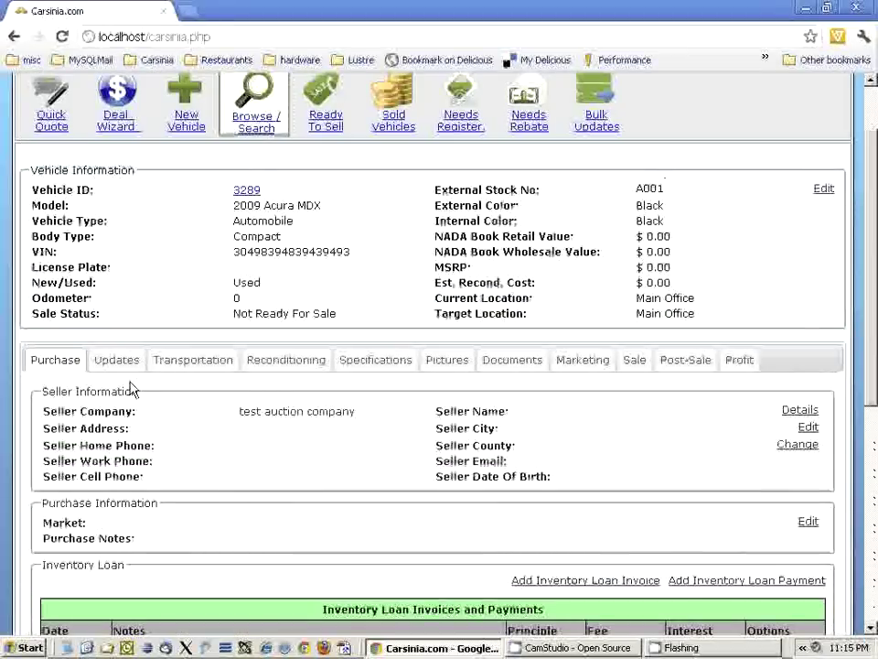
Step: Begin a reconditioning entry with work type Detailing, no assigned user, and vendor Detail Shop
click(287, 360)
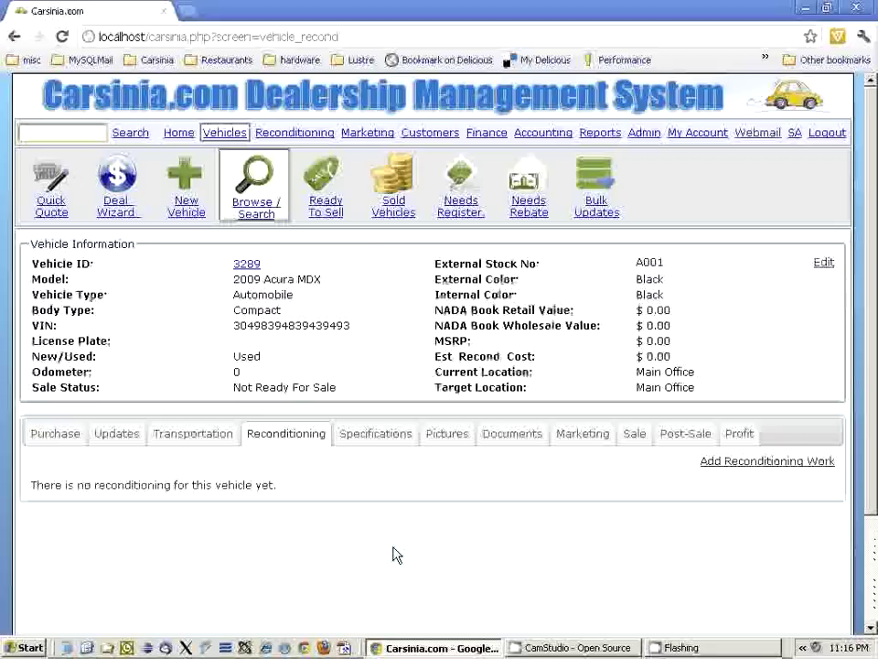
click(778, 462)
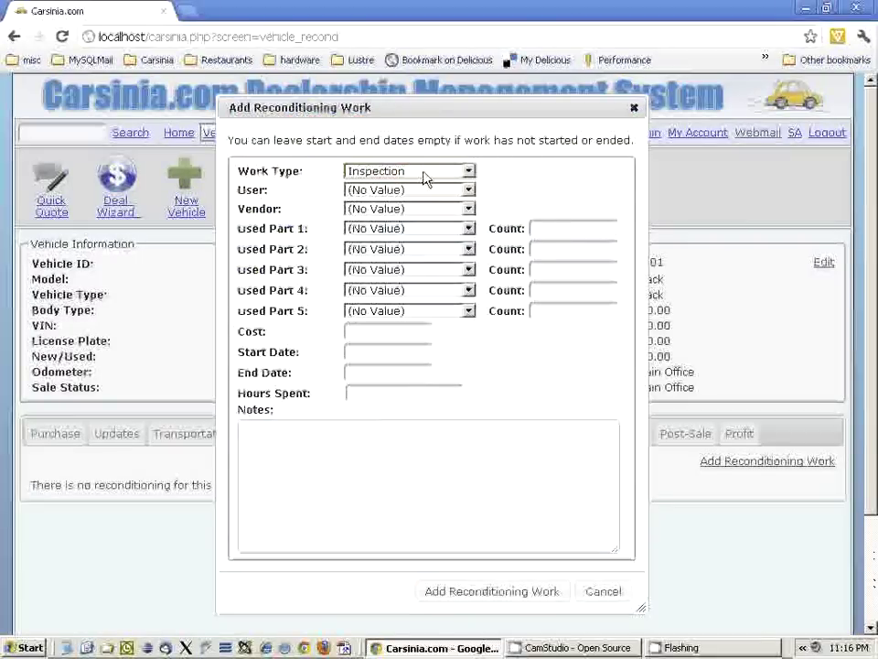
click(423, 174)
click(421, 199)
click(408, 190)
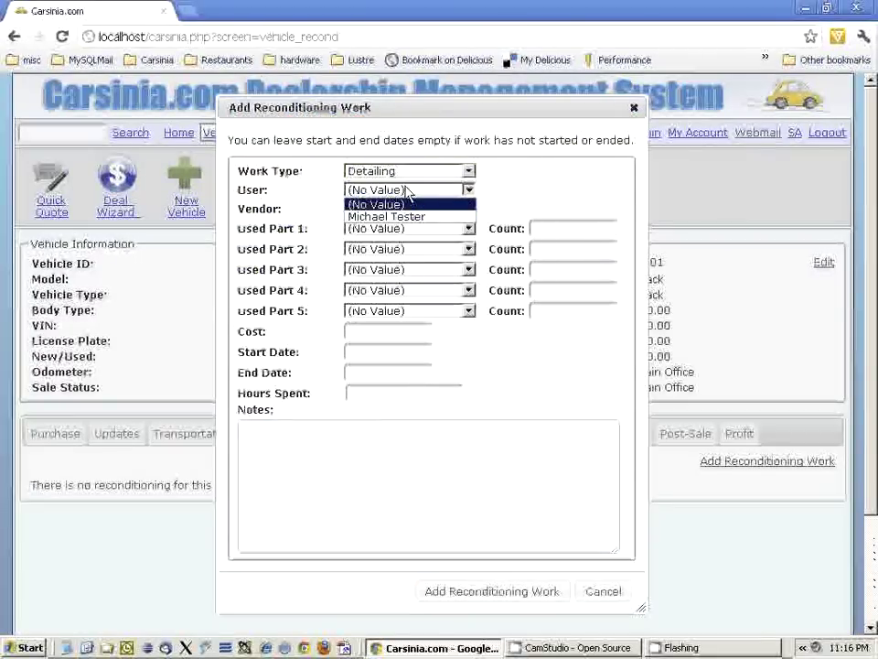
click(415, 193)
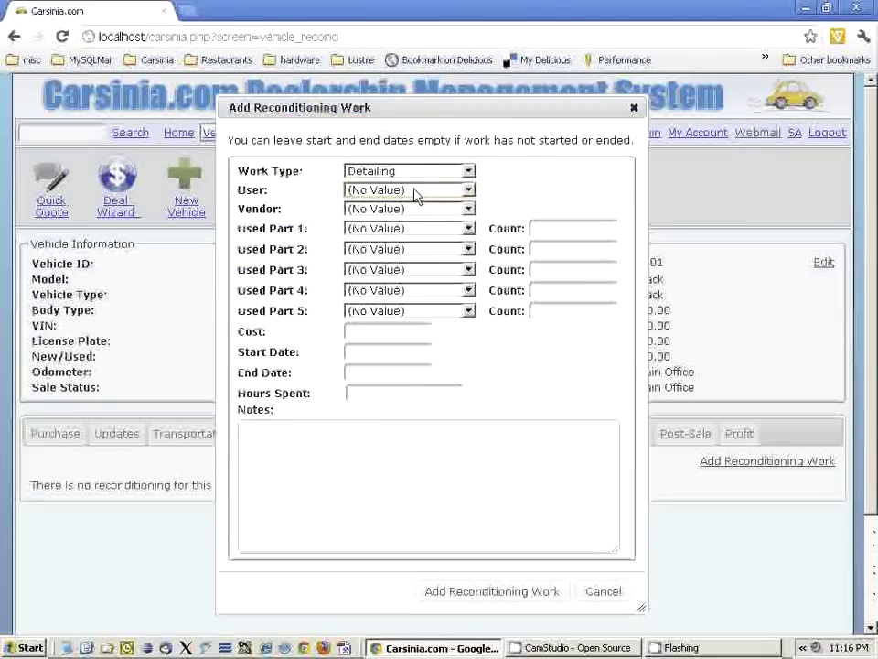
click(408, 209)
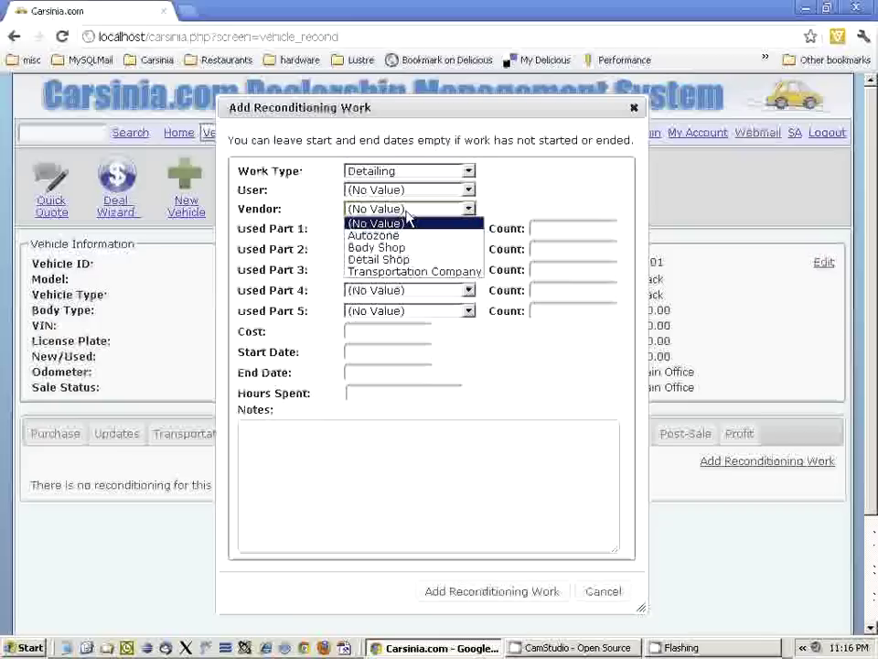
click(409, 259)
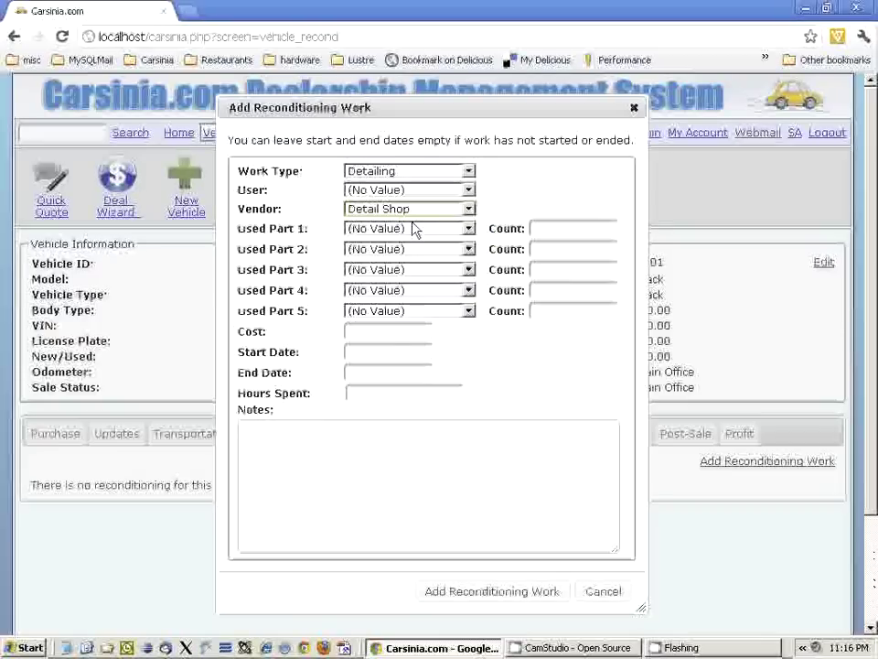
Step: Enter a $100.00 cost and start and end dates of 03/13/2012, then save the entry
click(386, 331)
text(100.00)
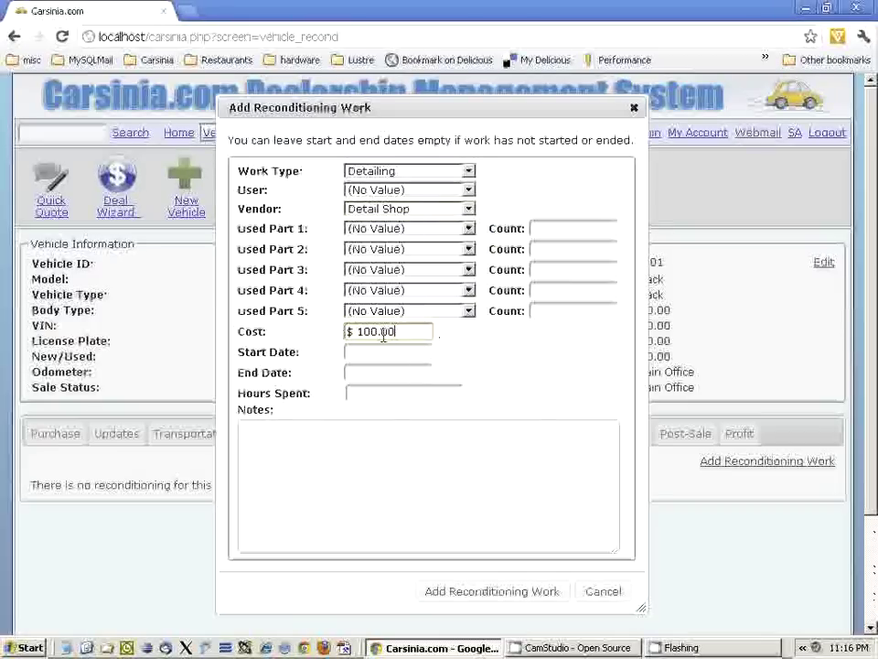
key(Tab)
click(418, 460)
click(388, 372)
click(418, 479)
click(389, 397)
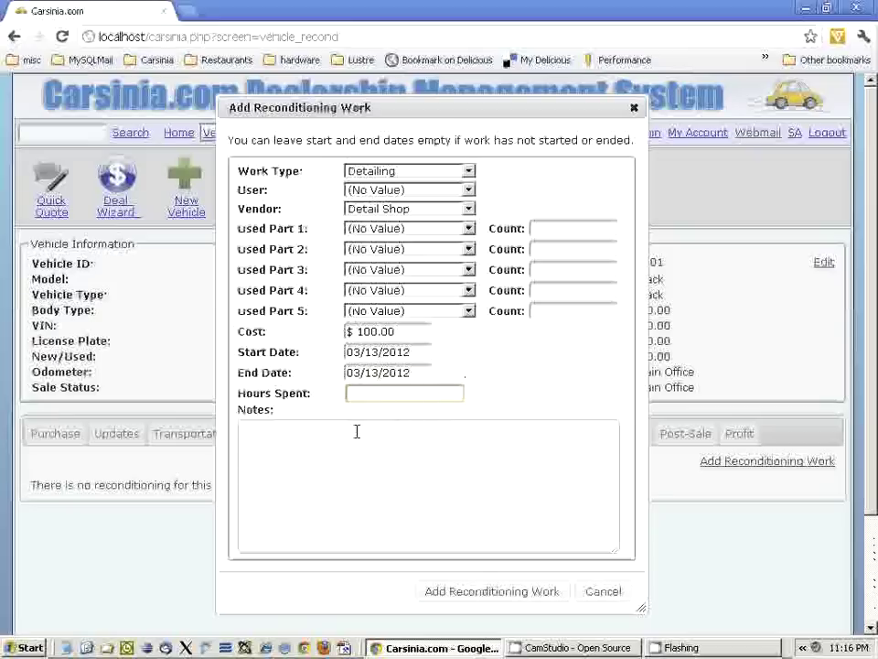
click(490, 592)
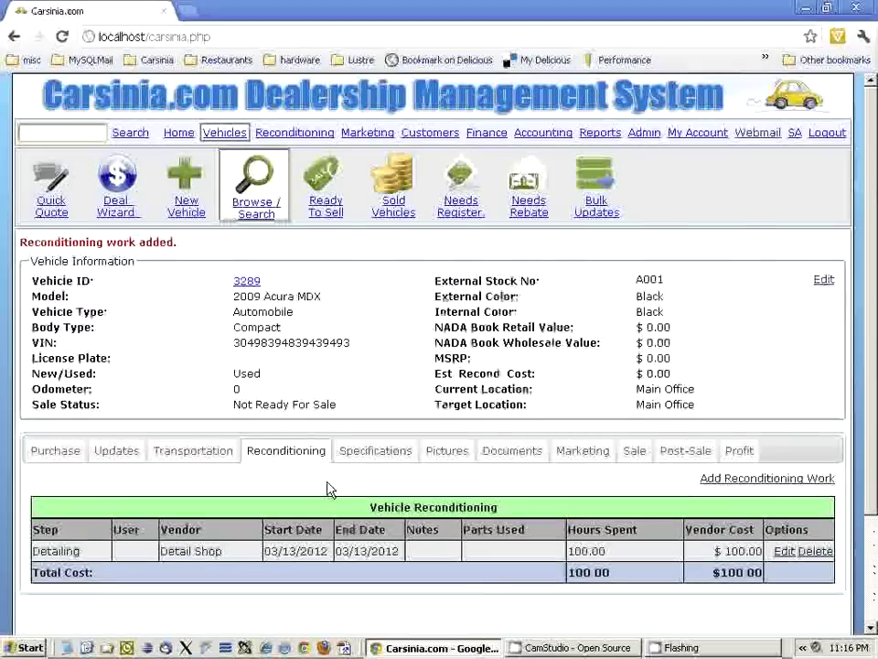
Step: Change the Detailing entry's hours spent to 0 and update it
scroll(327, 488, down, 3)
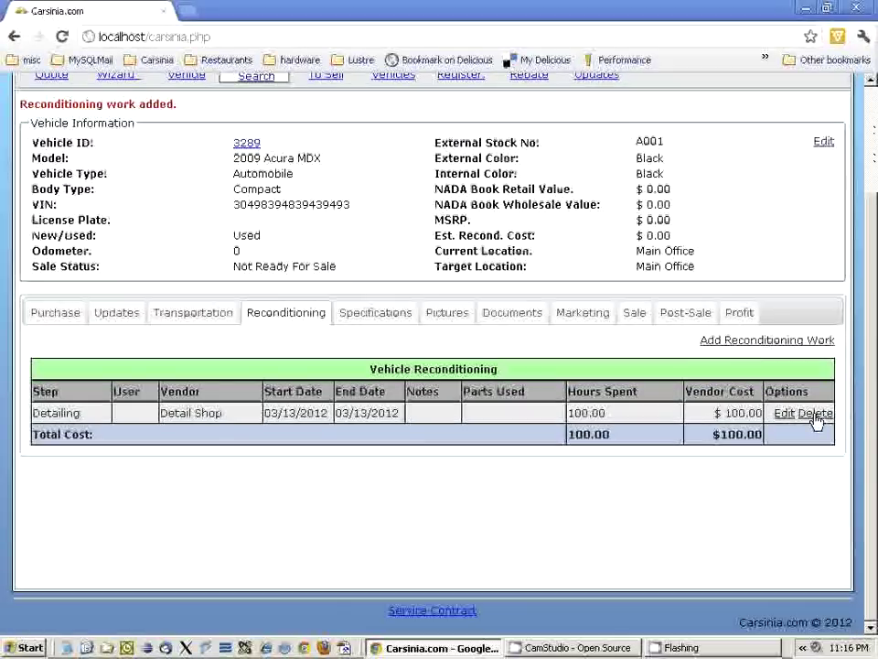
click(785, 414)
click(246, 523)
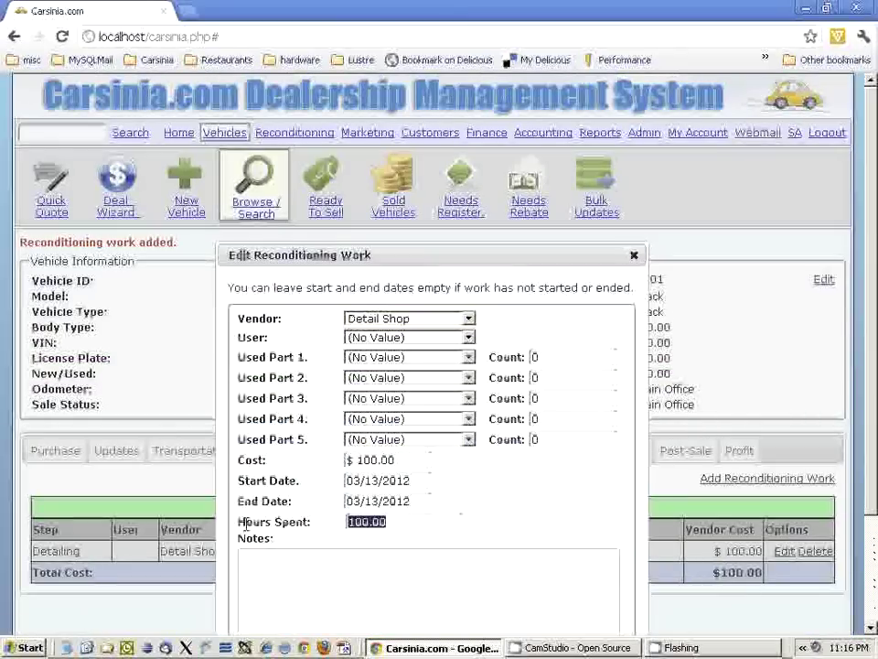
text(0)
scroll(321, 525, down, 3)
click(492, 582)
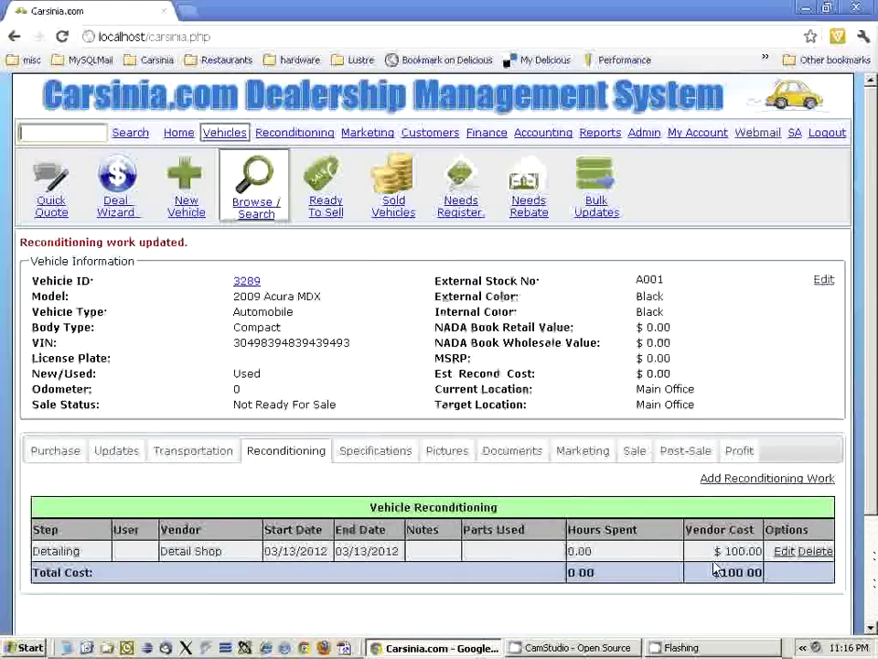
Step: Check the Detailing step's $100.00 vendor cost in the reconditioning list
drag(723, 551, 758, 551)
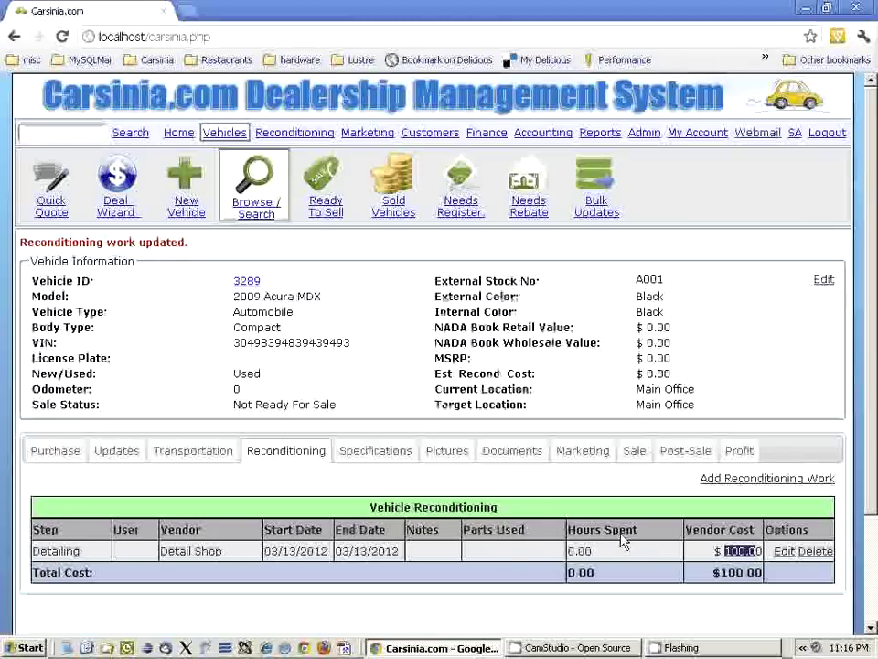
click(516, 558)
scroll(515, 554, down, 3)
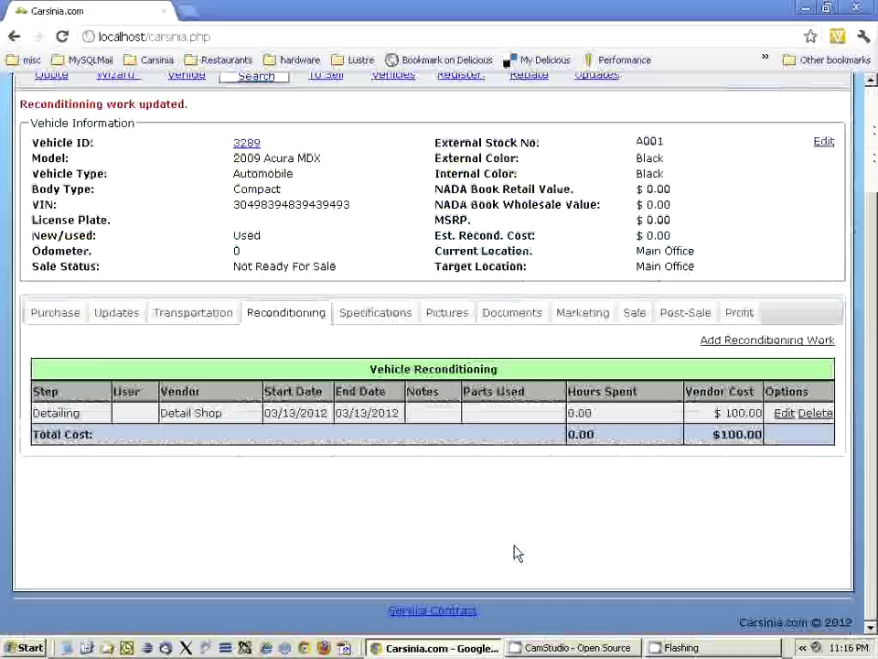
scroll(517, 552, up, 2)
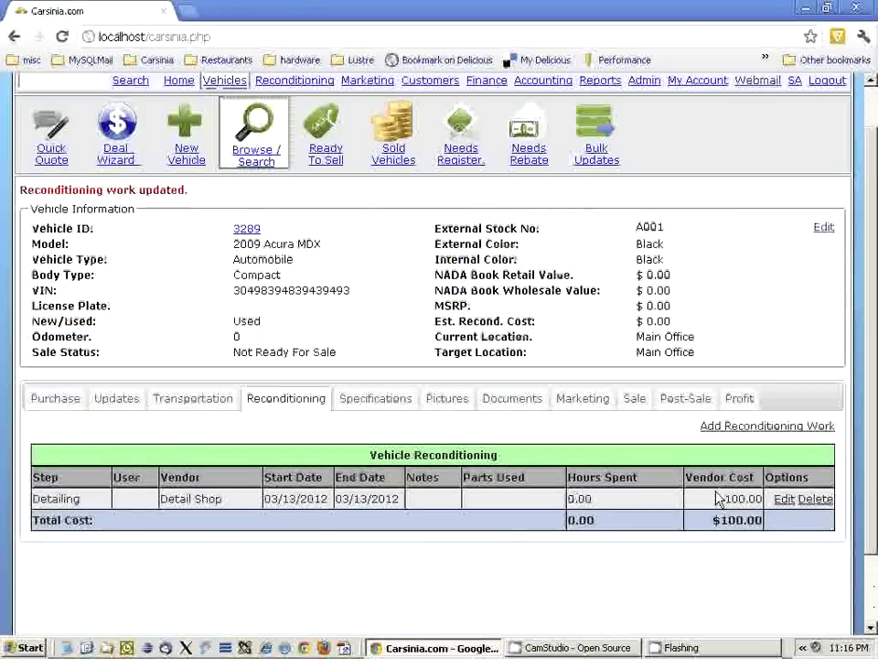
click(746, 426)
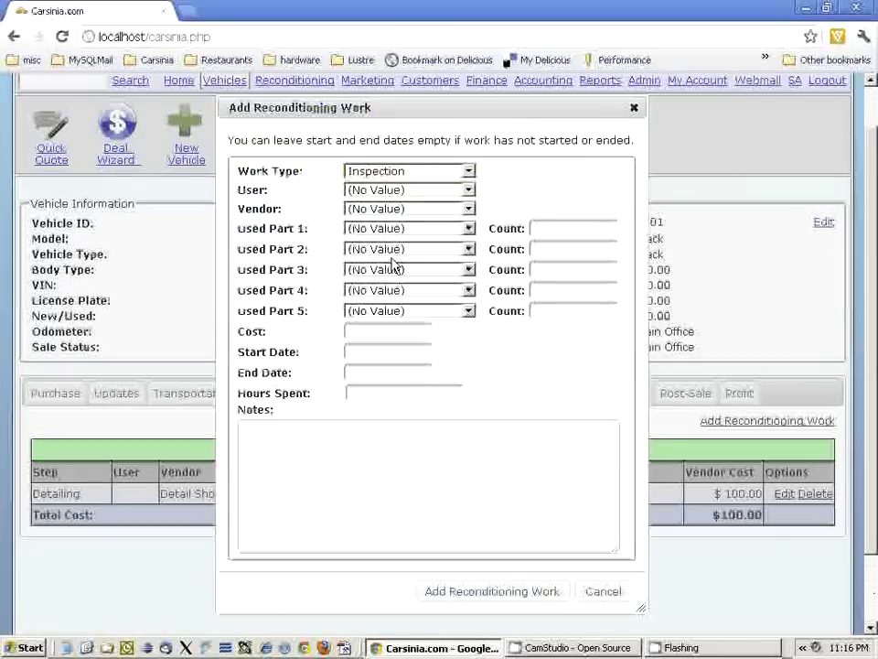
click(411, 172)
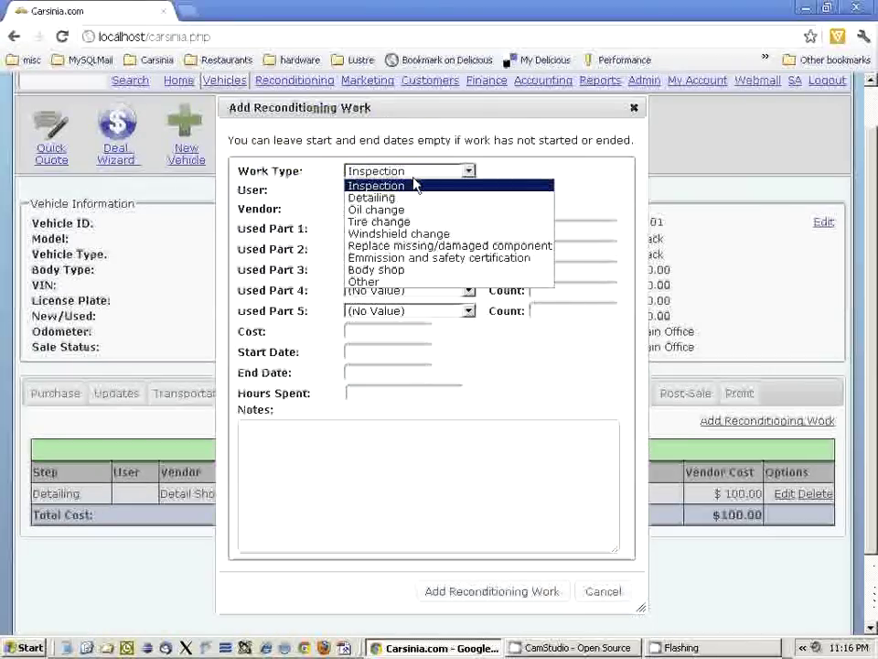
click(422, 234)
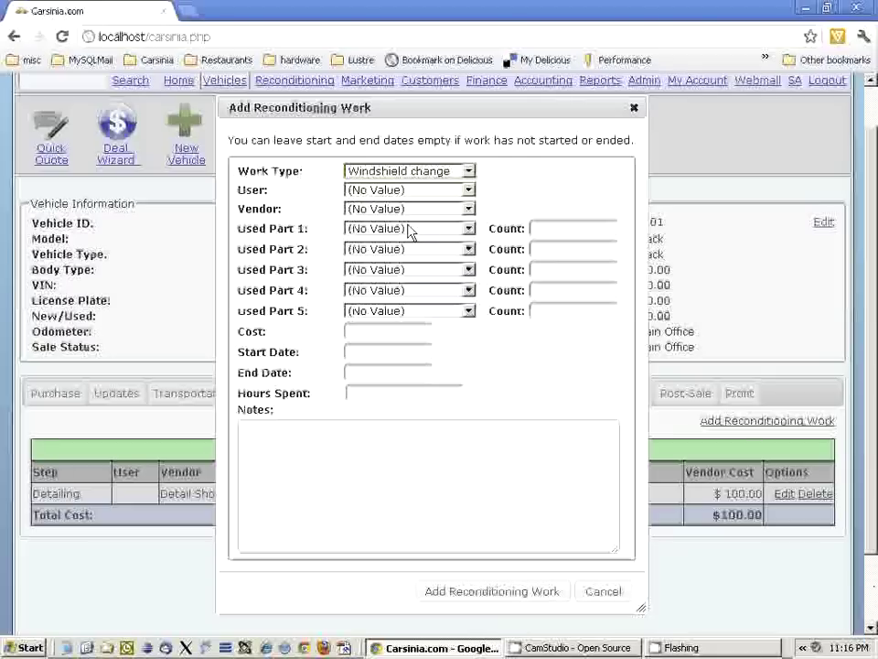
click(414, 231)
click(414, 231)
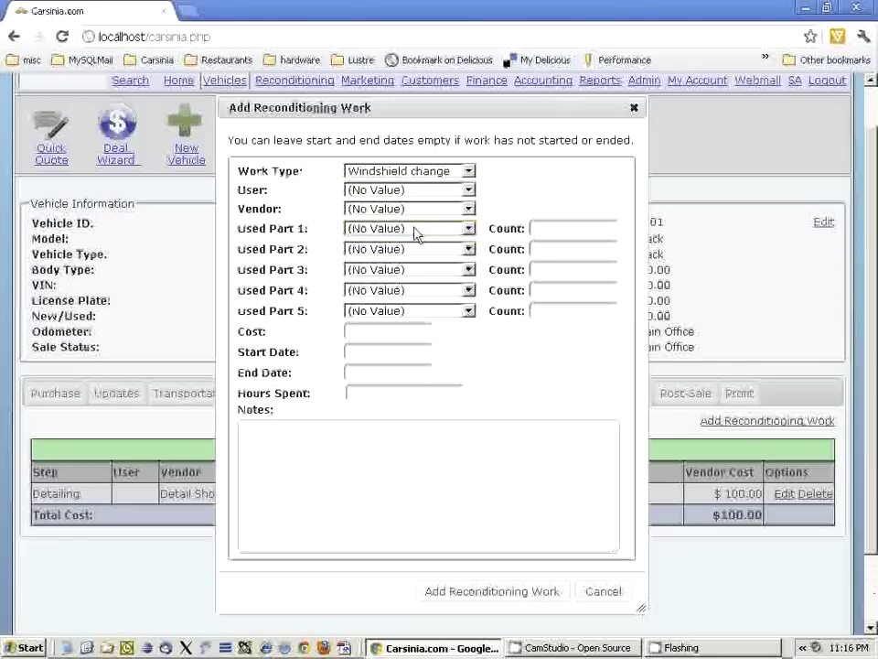
click(604, 592)
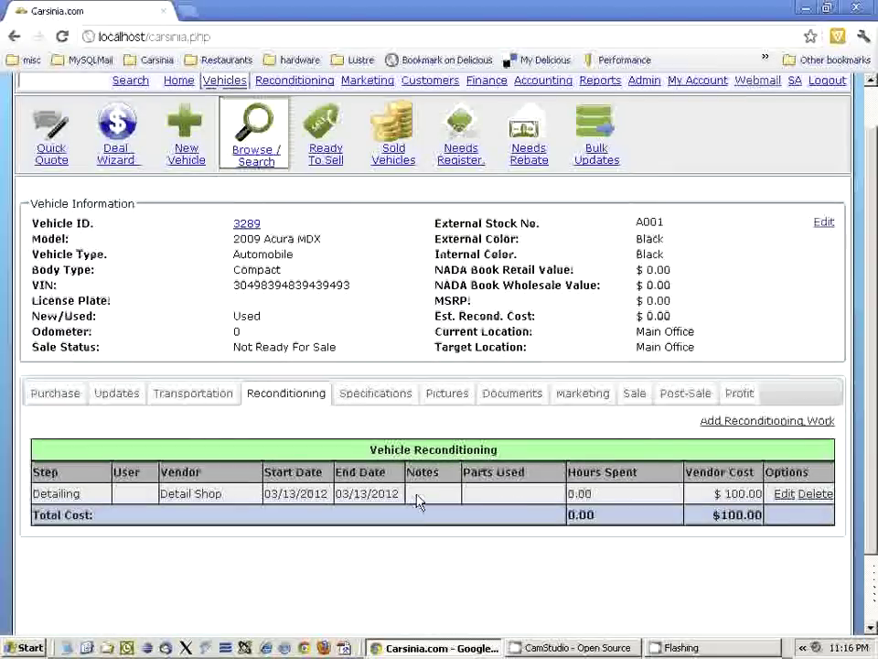
scroll(297, 380, up, 1)
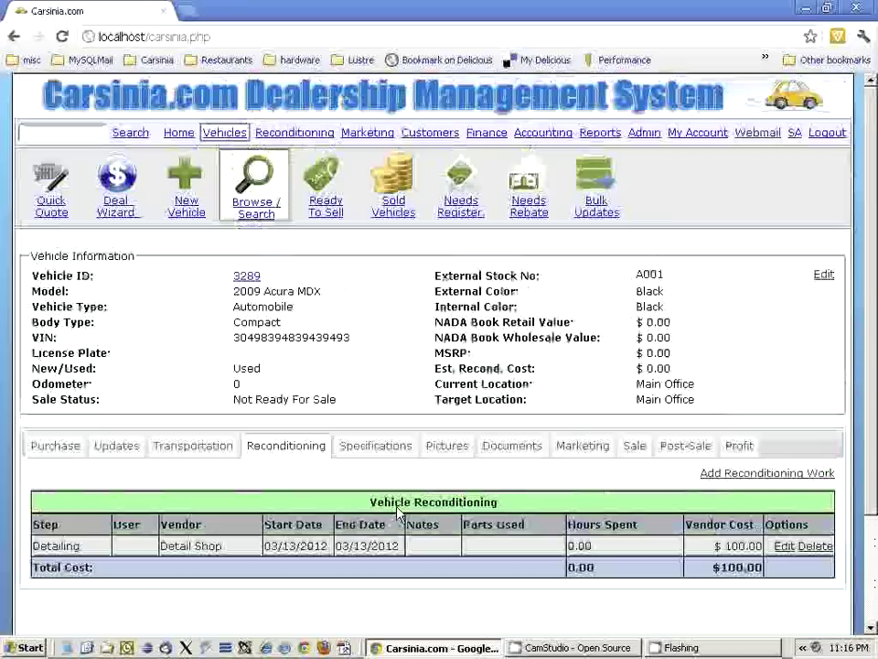
Step: Open the parts inventory under Reconditioning and start adding a new part
click(645, 133)
click(604, 135)
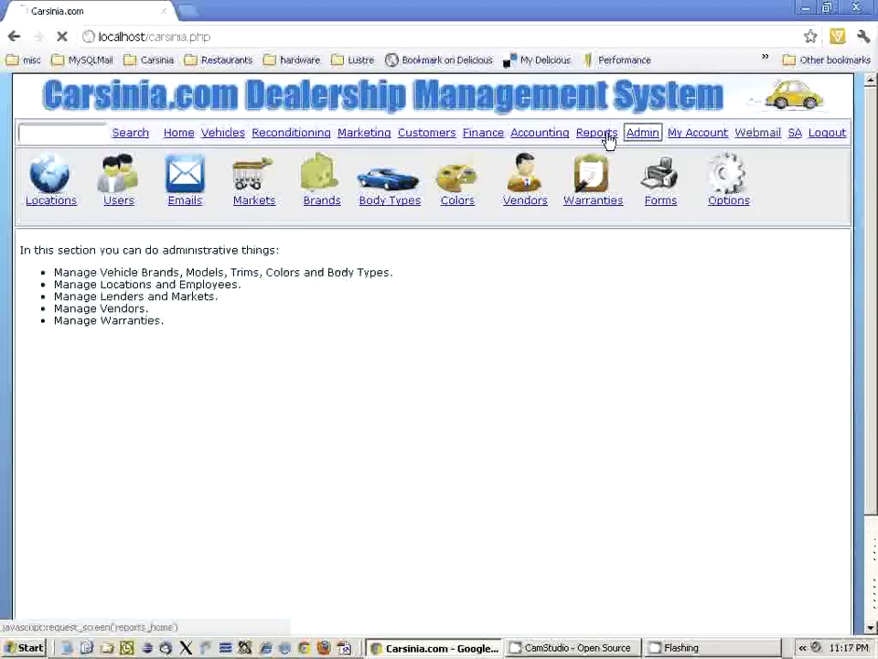
click(292, 137)
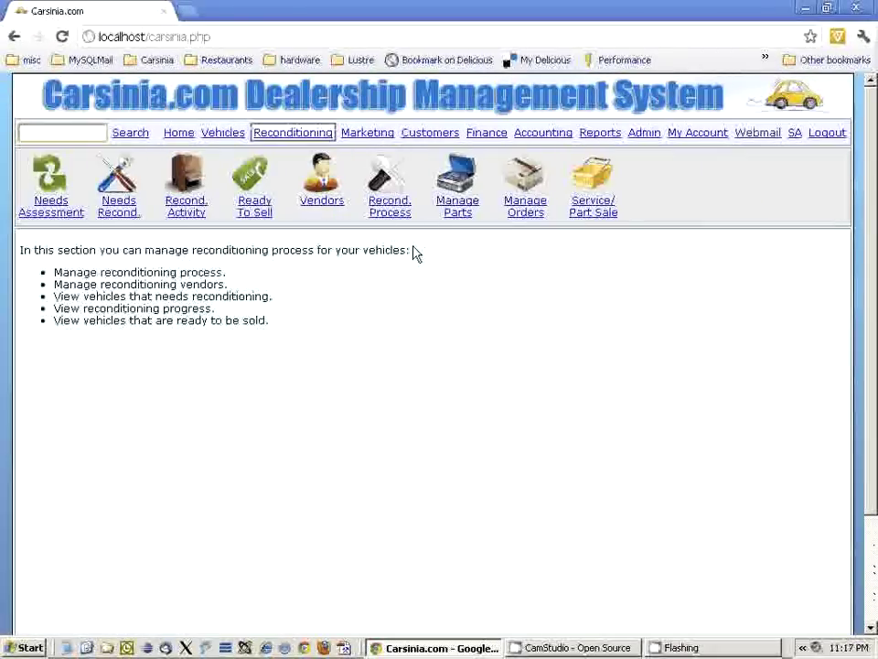
click(456, 224)
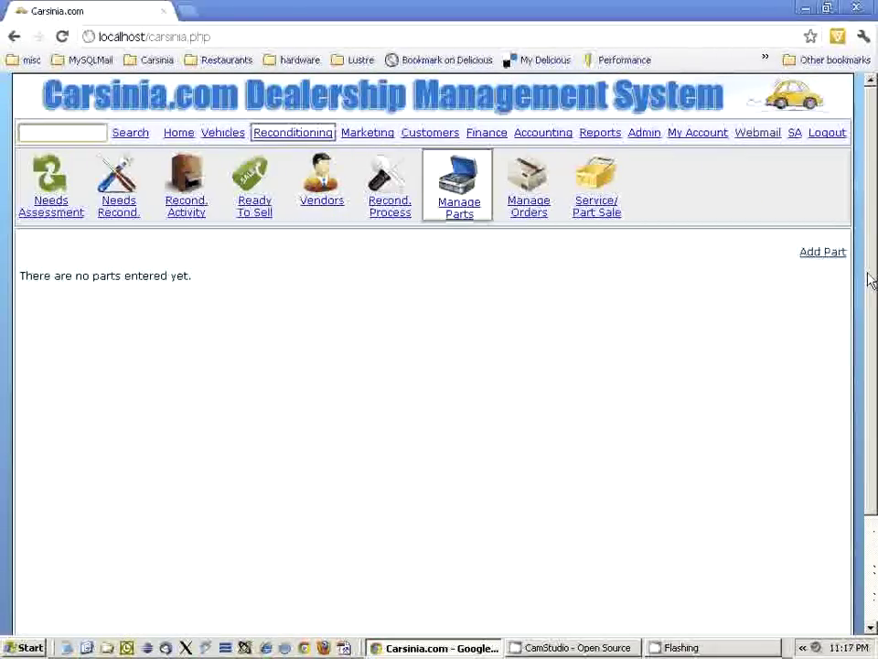
click(811, 255)
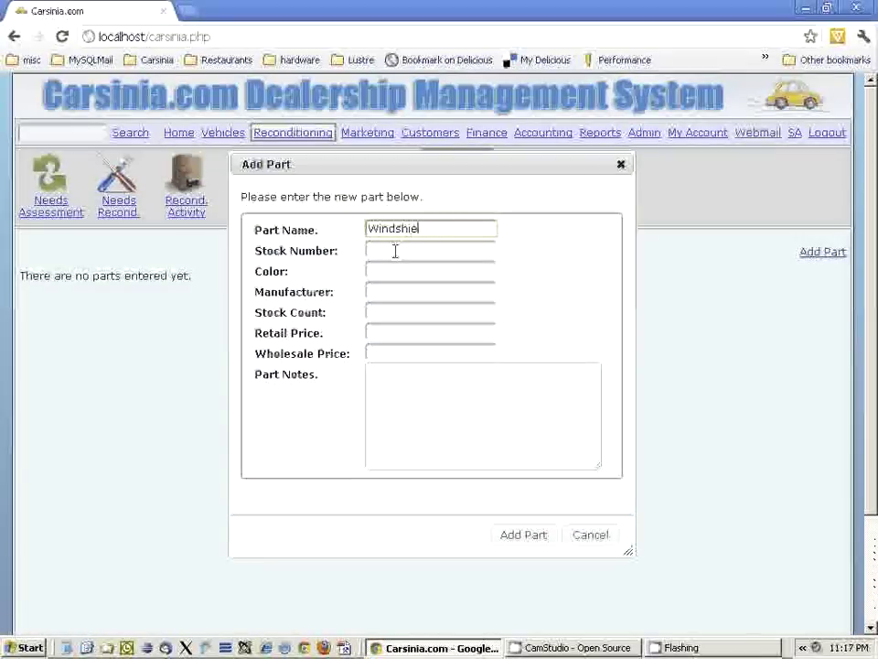
Step: Give the Windshield part $50.00 retail and $50.00 wholesale prices and save it
click(395, 250)
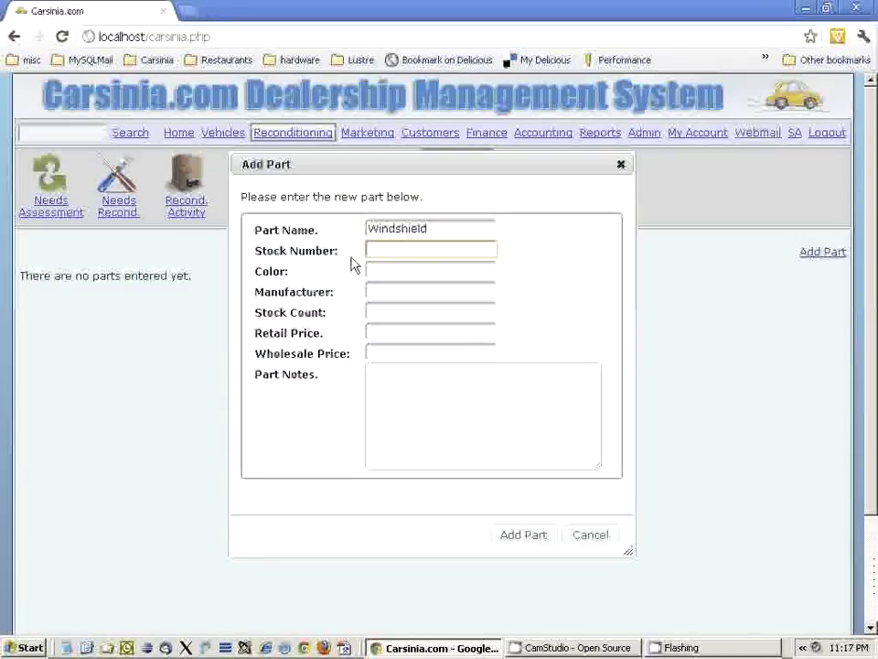
click(386, 335)
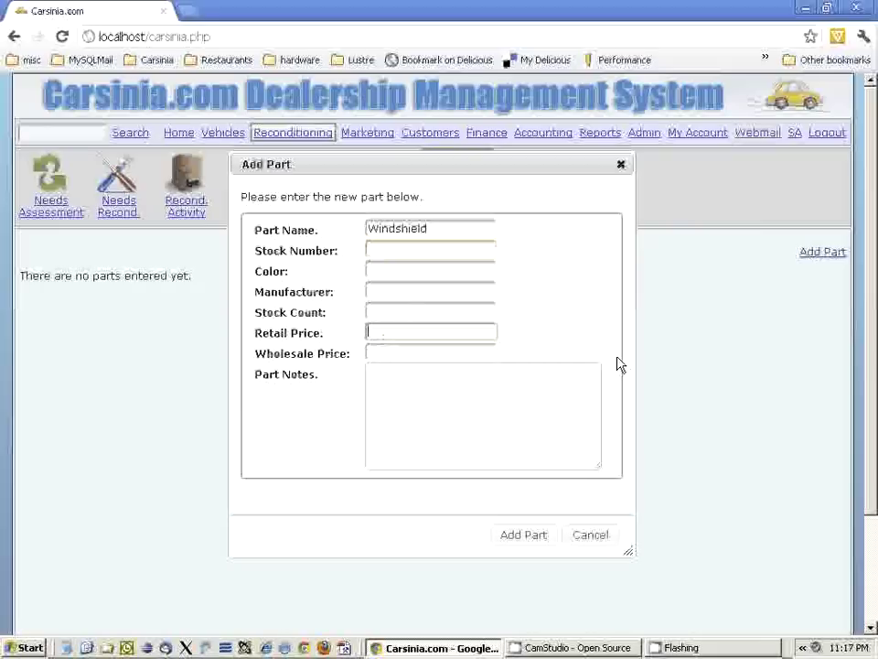
text(50)
key(Tab)
text(0000)
key(Tab)
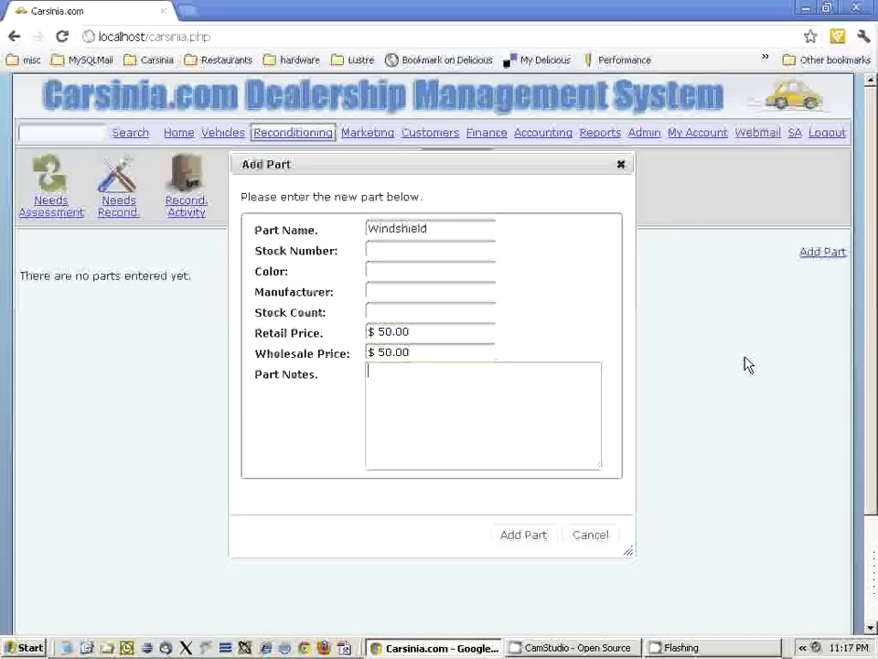
click(518, 538)
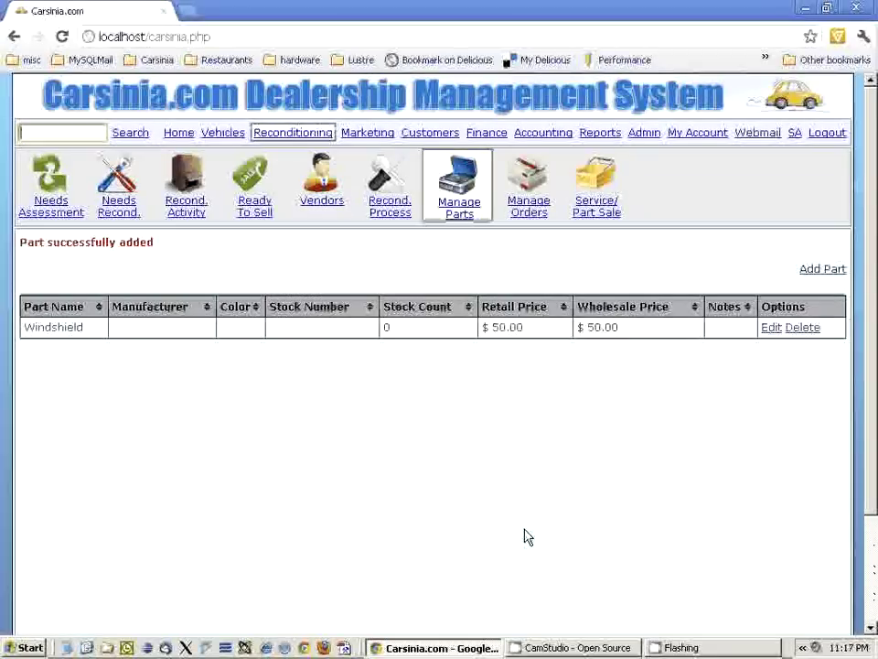
Step: Start a new parts order for Windshield from vendor Autozone
click(532, 210)
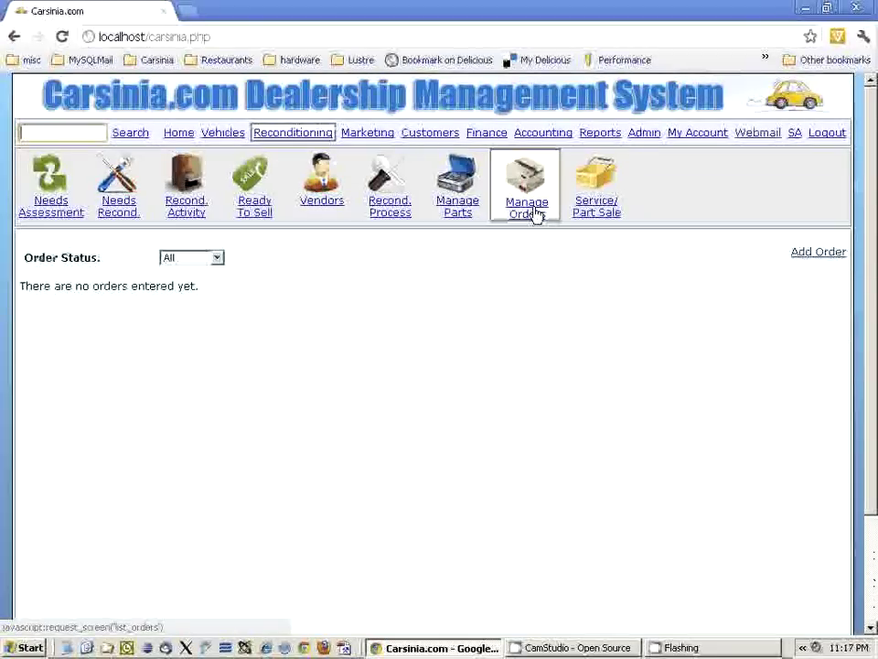
click(827, 253)
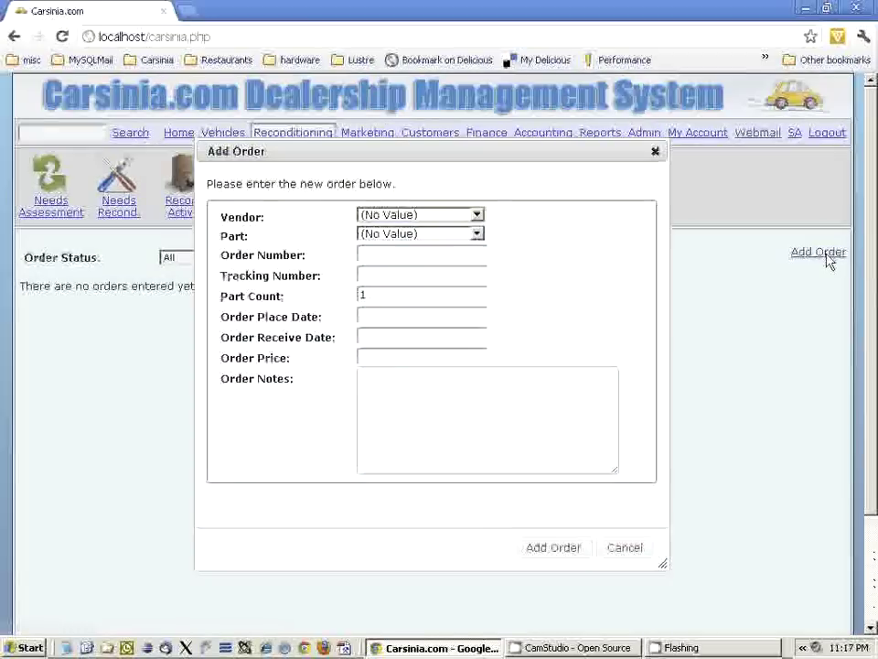
click(419, 216)
click(398, 242)
click(404, 235)
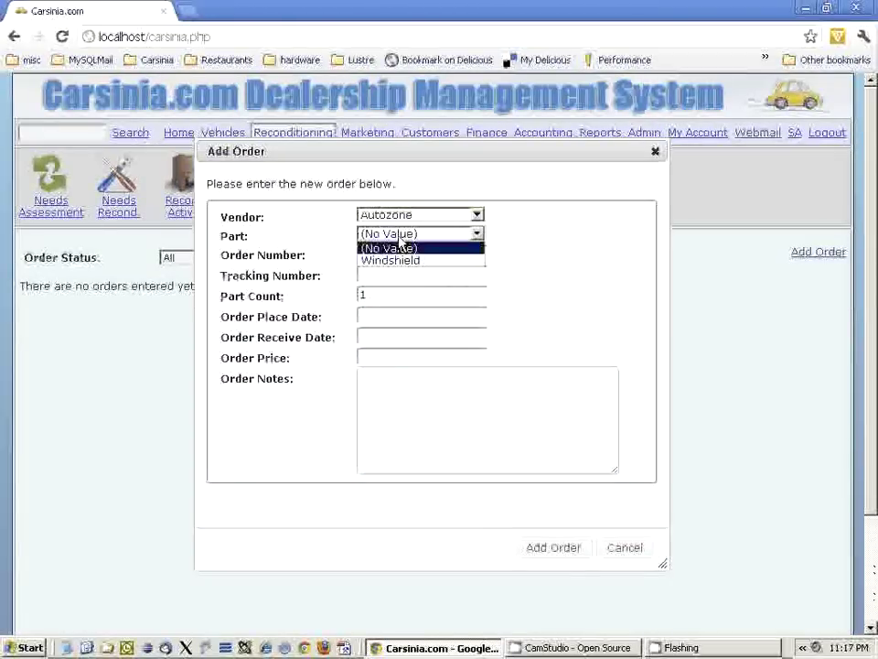
click(393, 260)
click(384, 257)
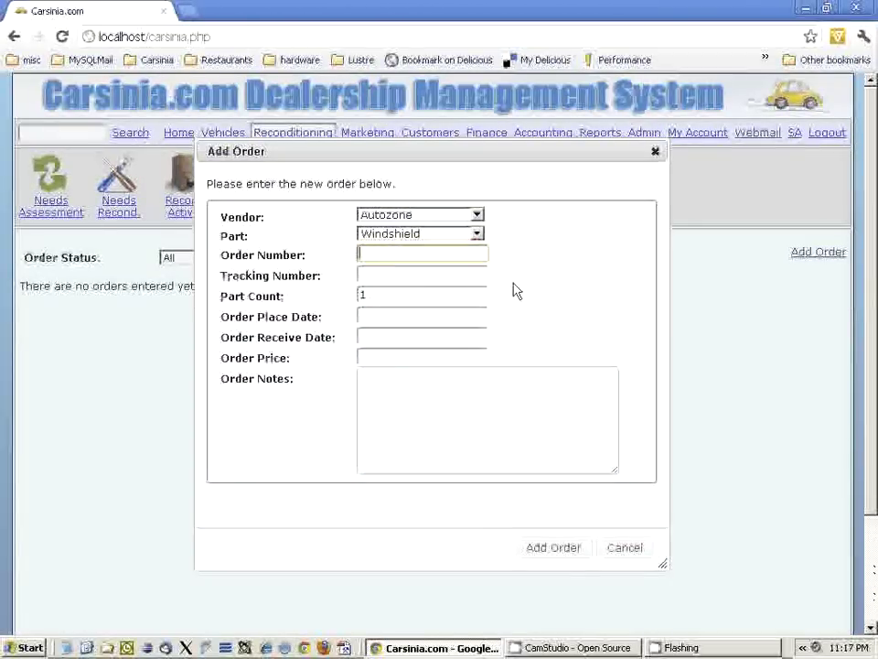
click(404, 295)
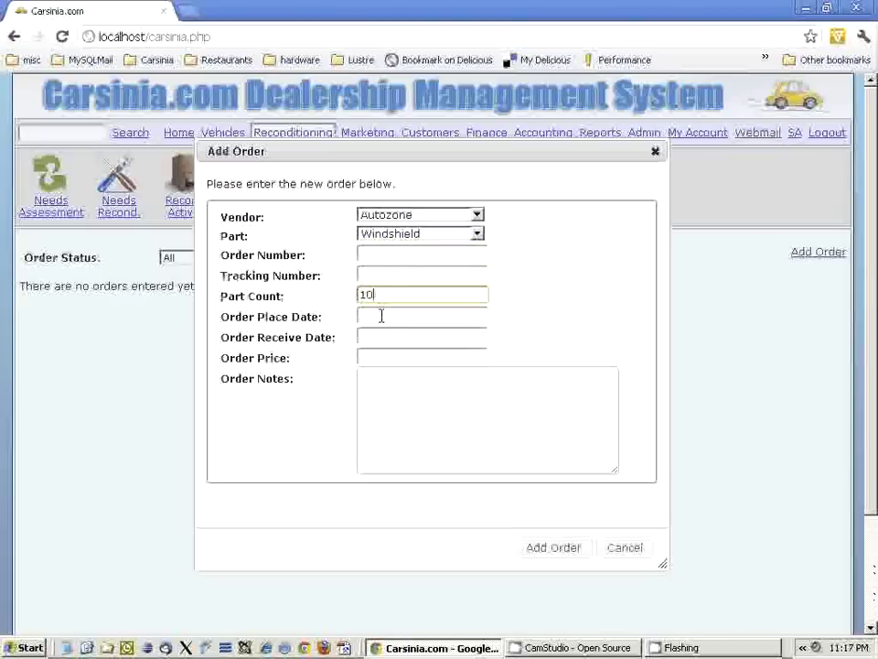
Step: Set place and receive dates to 03/13/2012 and price $500.00, then submit the order
click(382, 316)
click(430, 422)
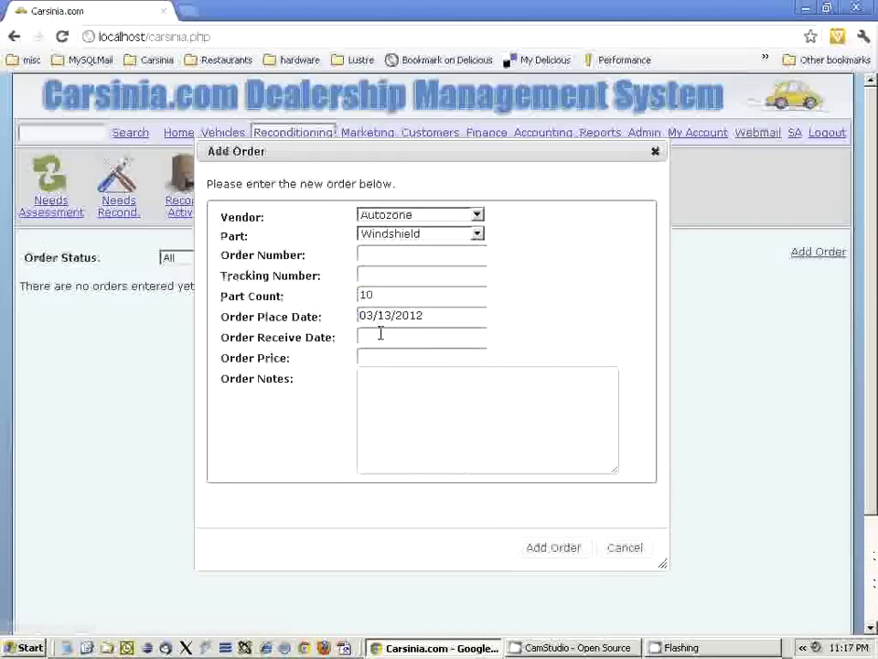
click(398, 336)
click(430, 442)
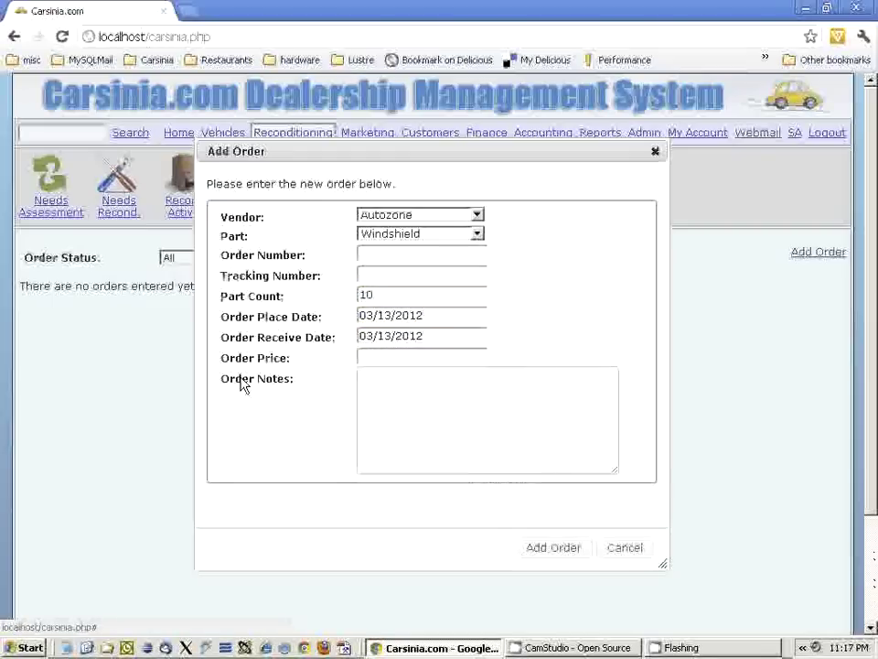
click(390, 356)
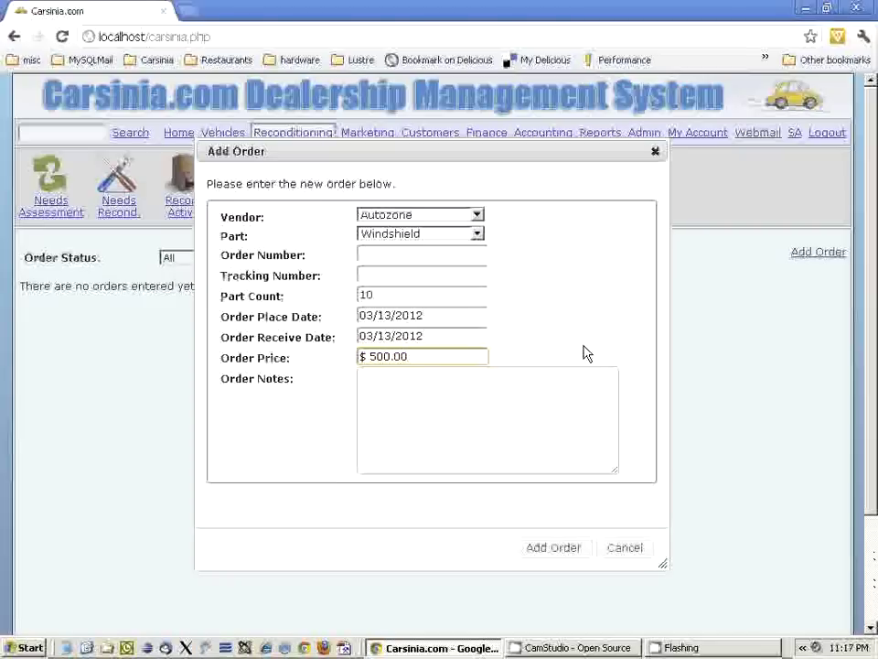
text($ 500.00)
click(560, 549)
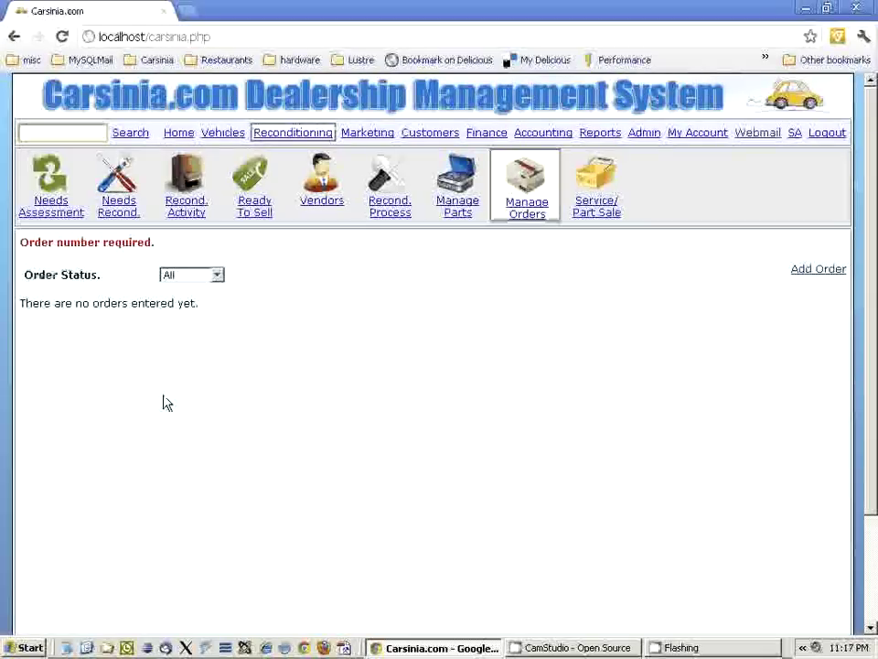
Step: Restart the order with order number ORD10001 and a part count of 10
click(817, 268)
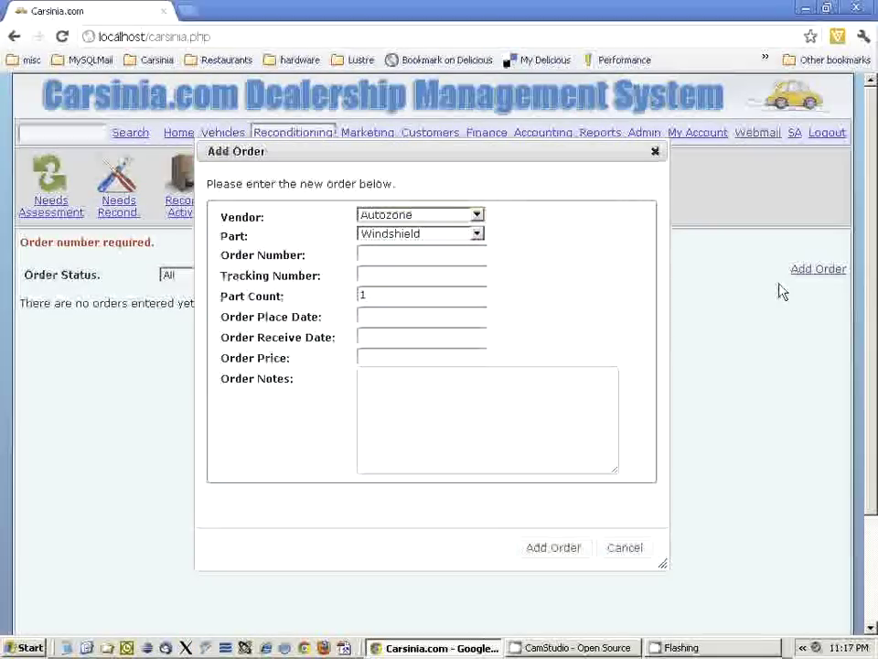
click(413, 249)
text(A)
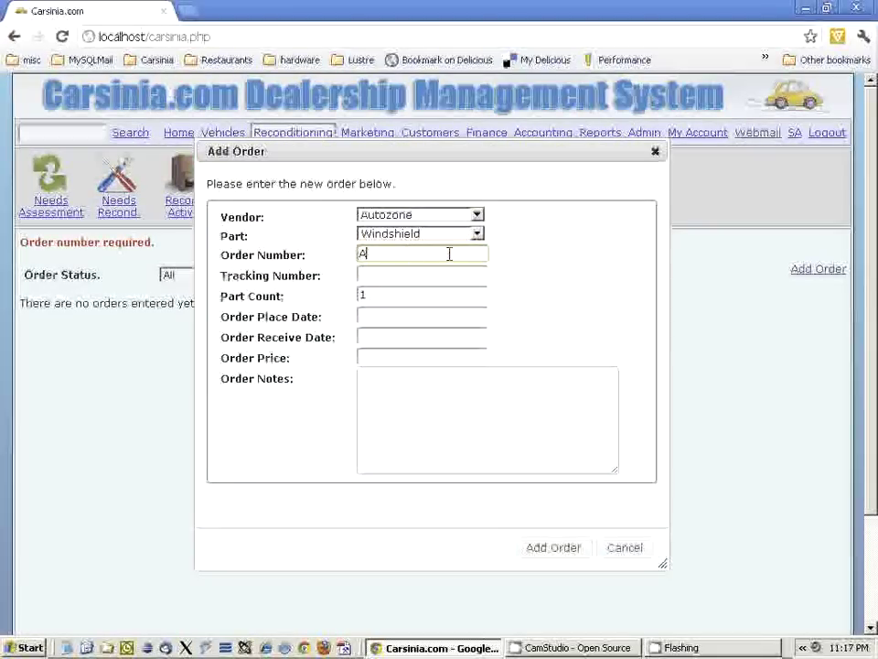
text(ORD10001)
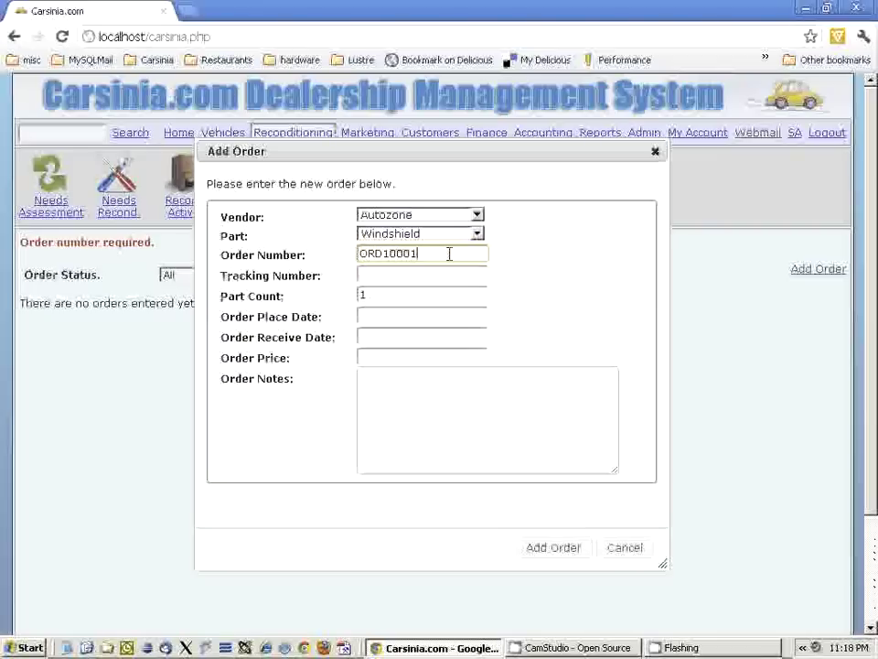
click(457, 300)
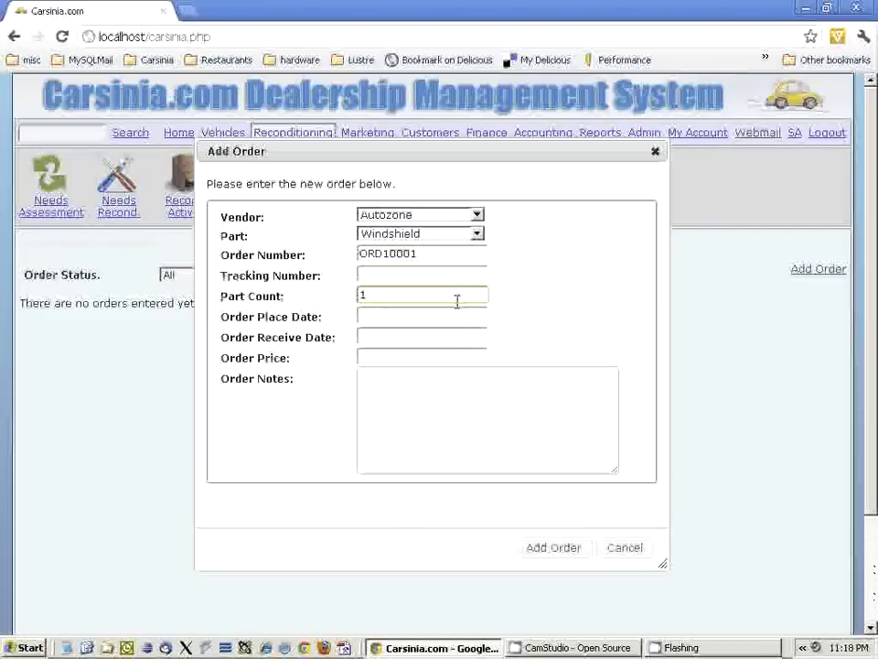
text(0)
Step: Set both order dates to 03/13/2012 and price $500.00, submit, then view parts stock
click(418, 317)
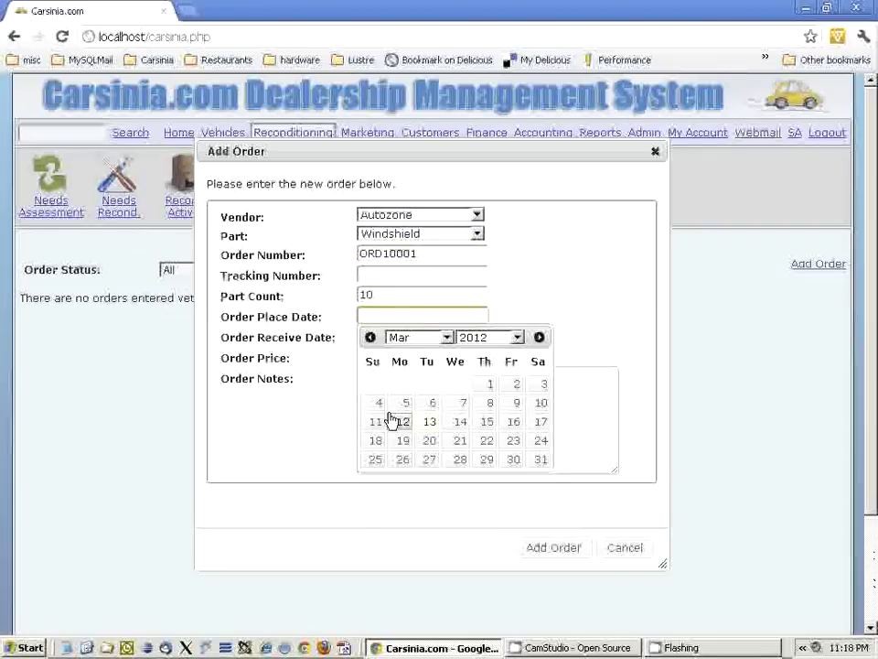
click(429, 420)
click(401, 335)
click(429, 443)
click(481, 358)
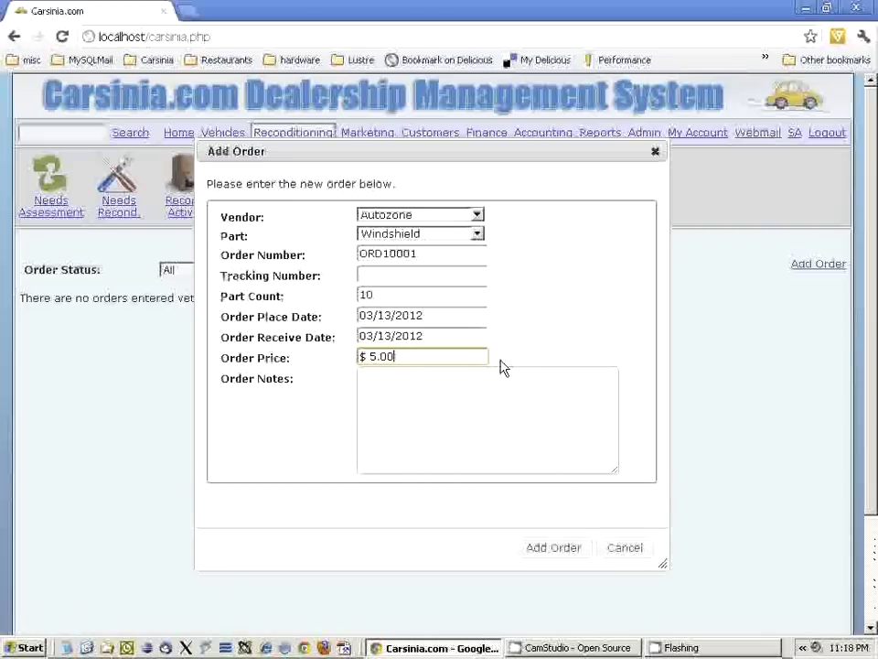
text(500.00)
key(Tab)
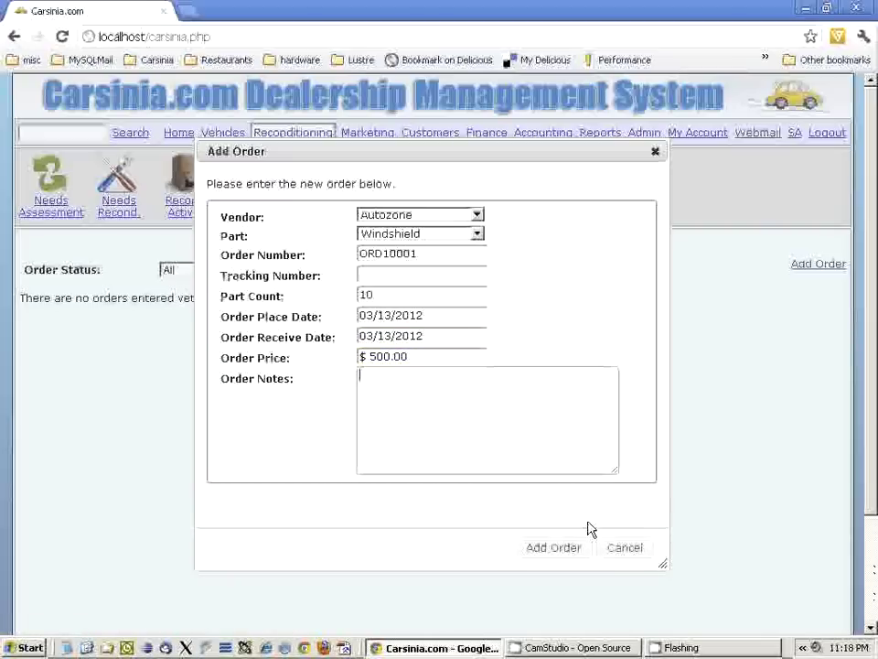
click(560, 549)
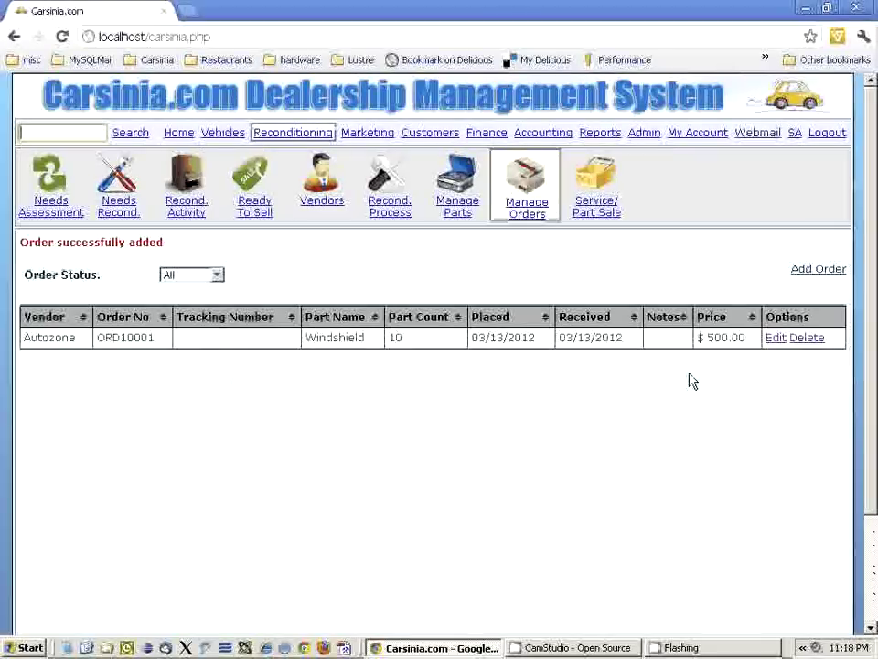
click(370, 343)
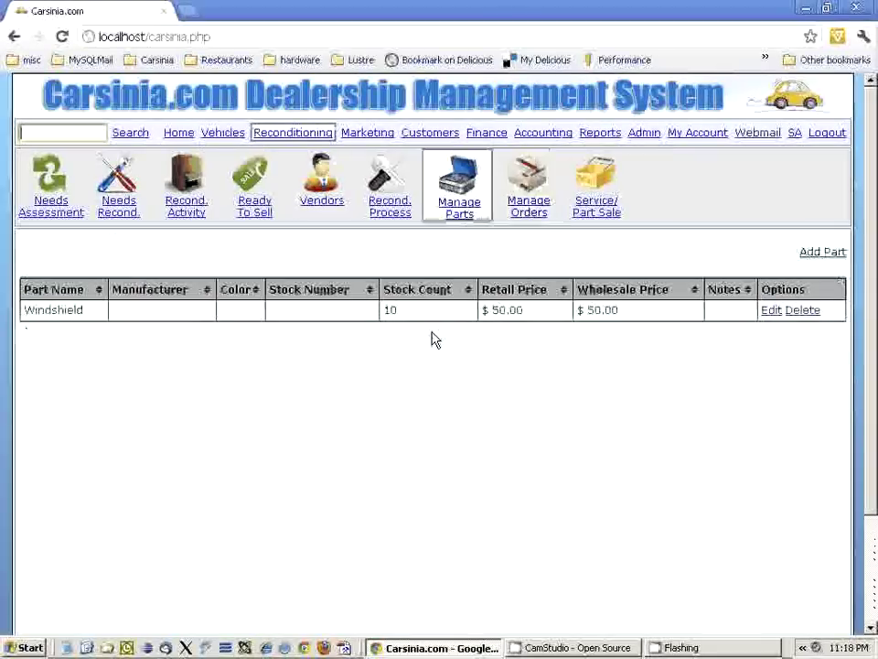
Step: Open vehicle 3289, the 2009 Acura MDX, and start a new reconditioning work entry
drag(78, 310, 34, 310)
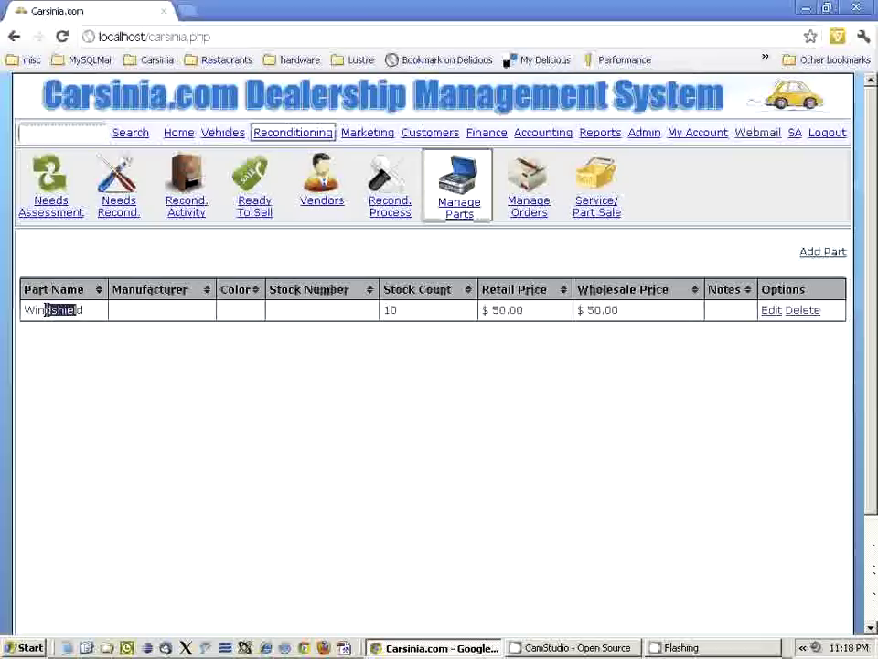
drag(404, 317, 385, 312)
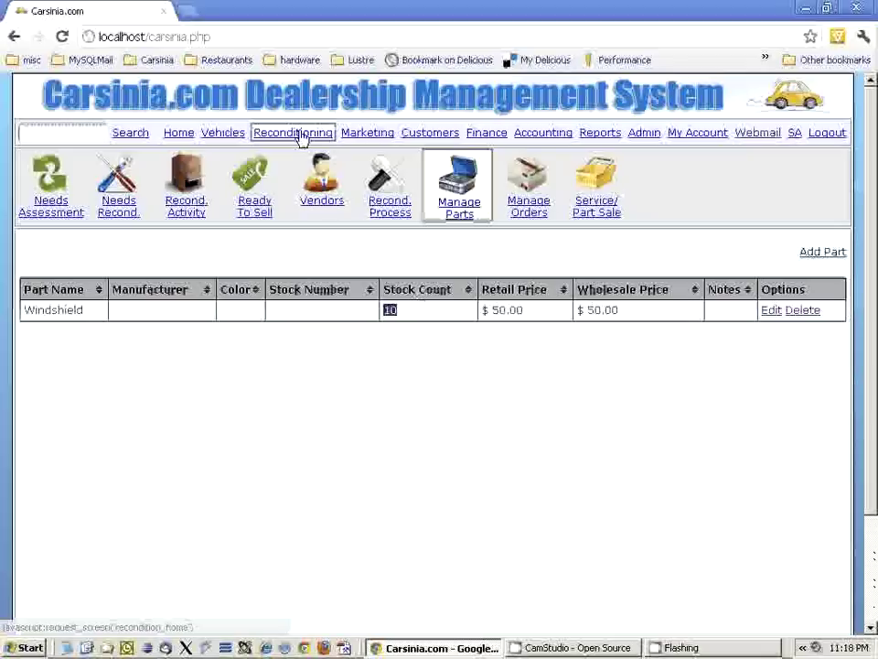
click(213, 135)
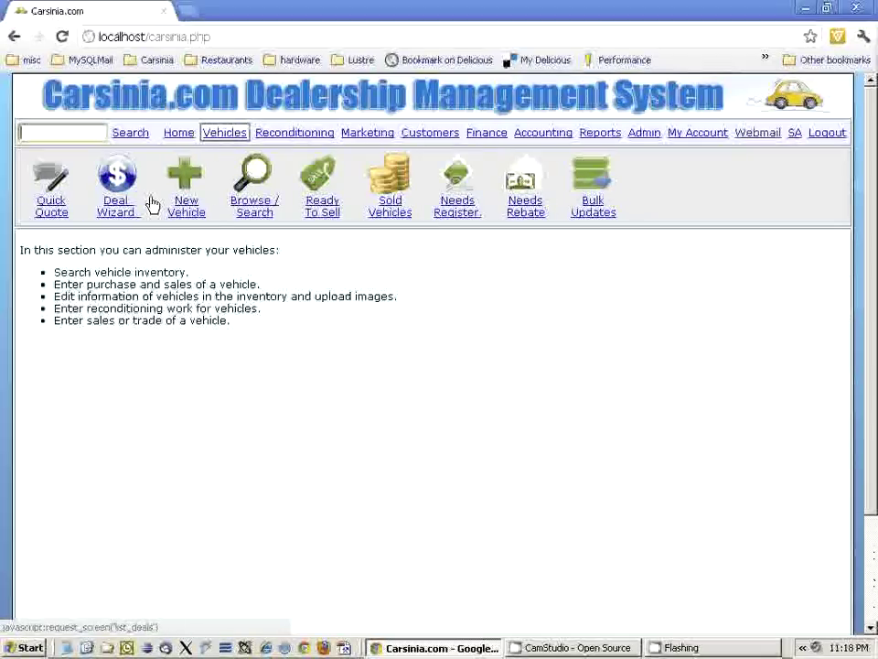
click(249, 204)
click(36, 336)
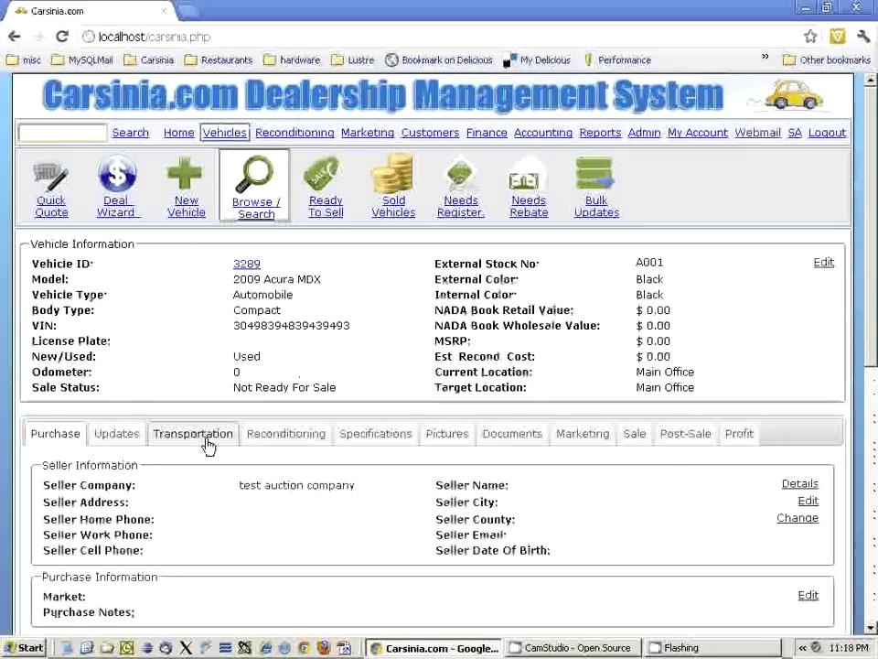
click(272, 437)
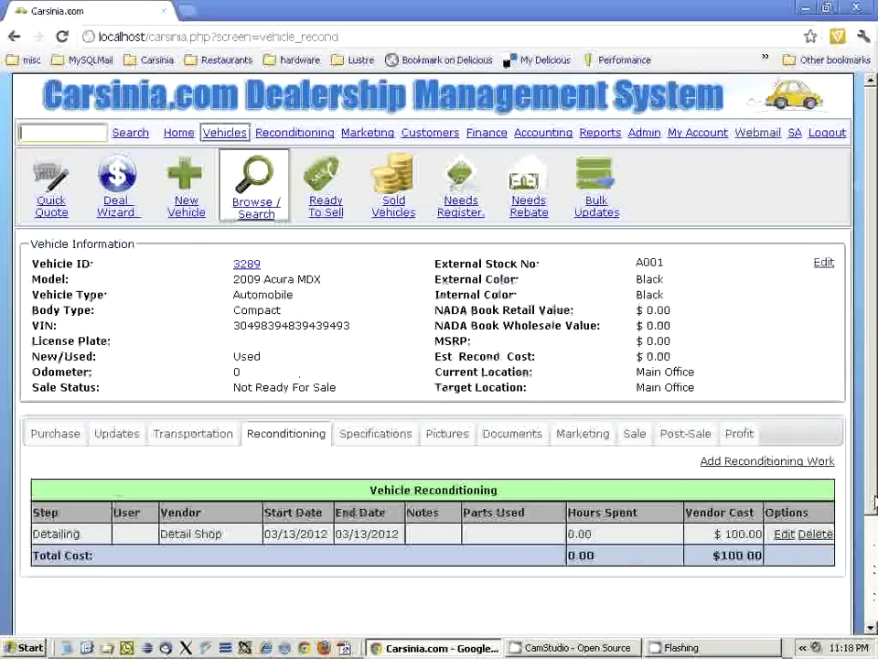
click(798, 462)
Step: Set the work type to Windshield change and assign the job to the technician user
click(440, 174)
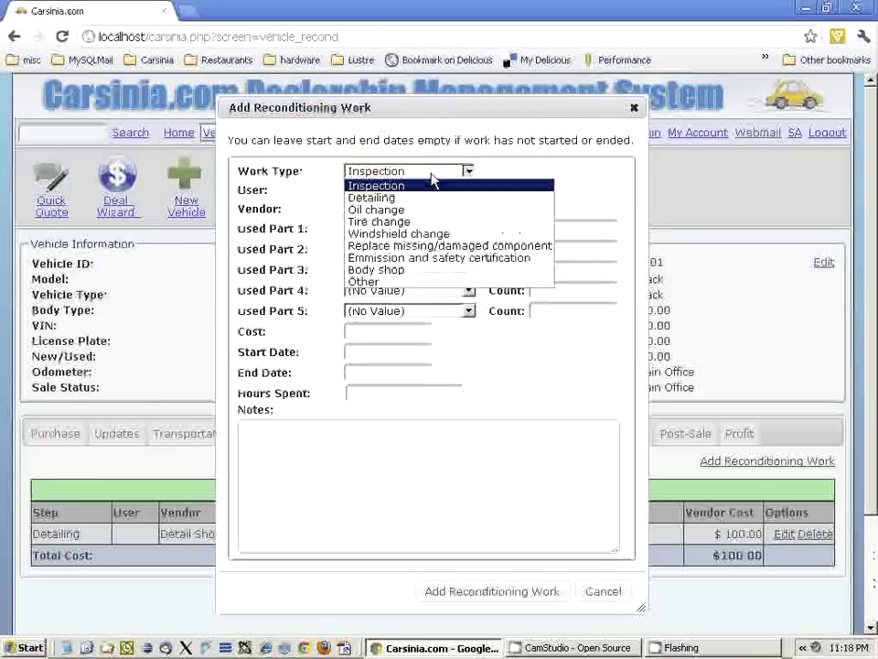
click(425, 234)
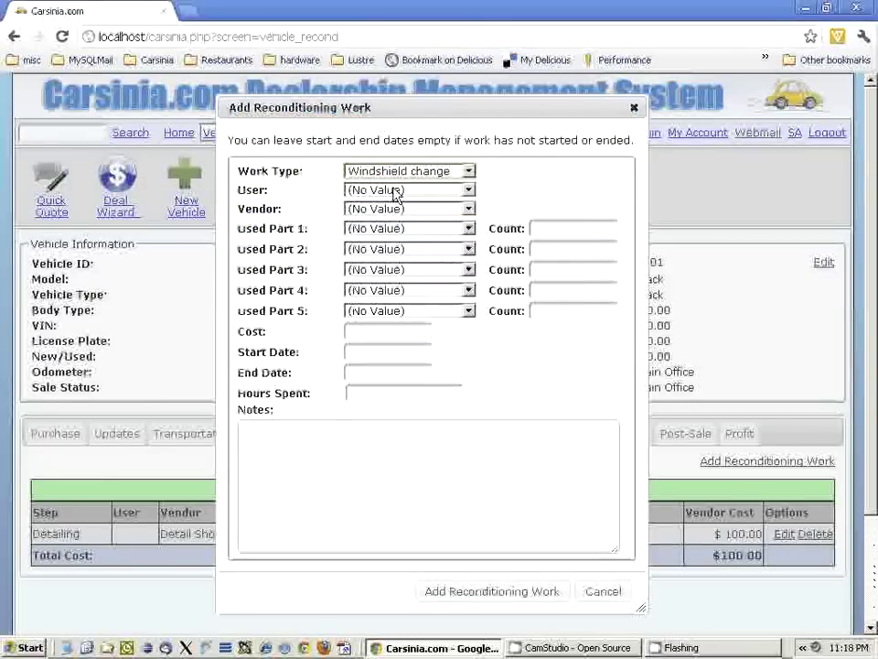
click(396, 191)
click(420, 174)
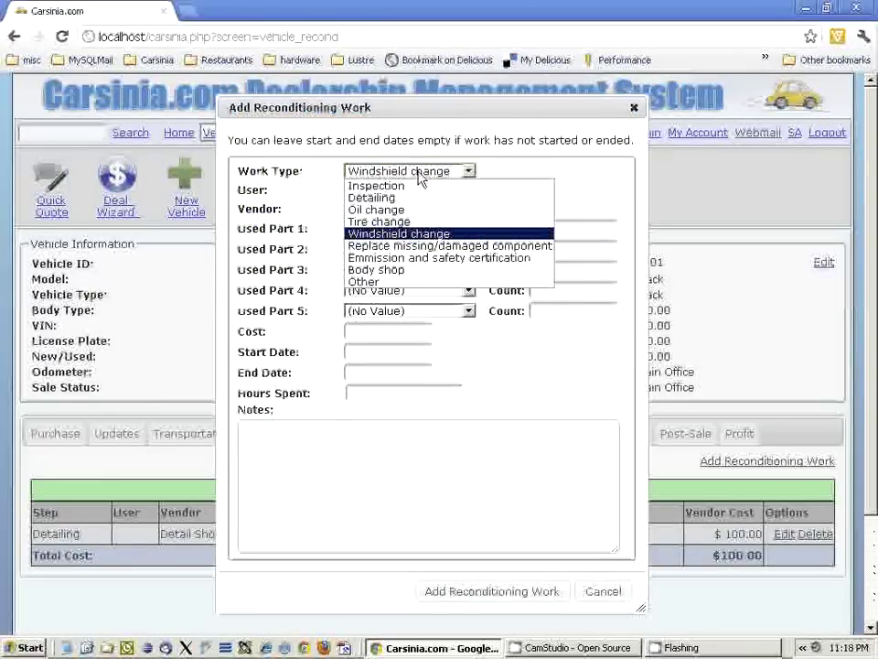
click(415, 236)
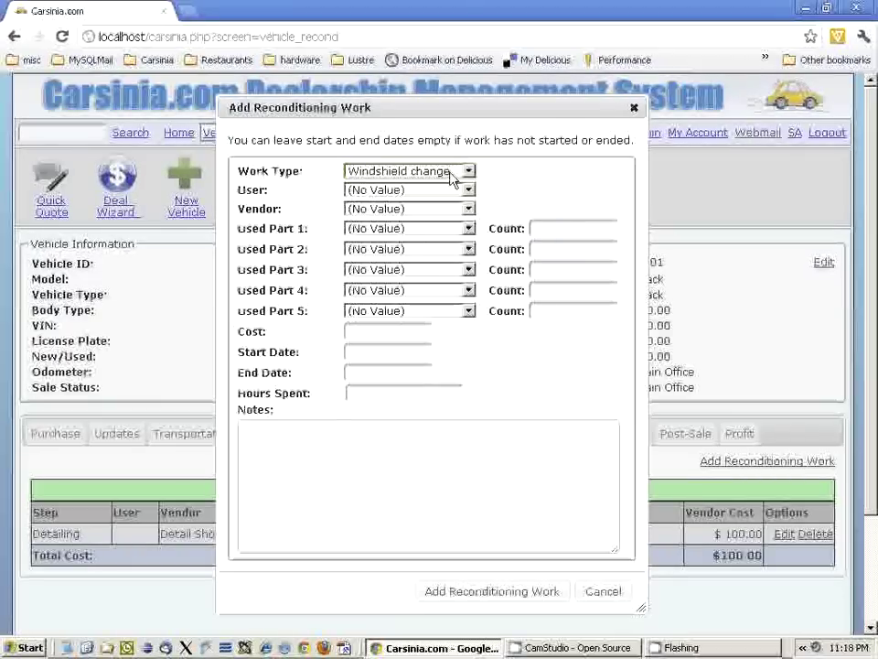
click(423, 209)
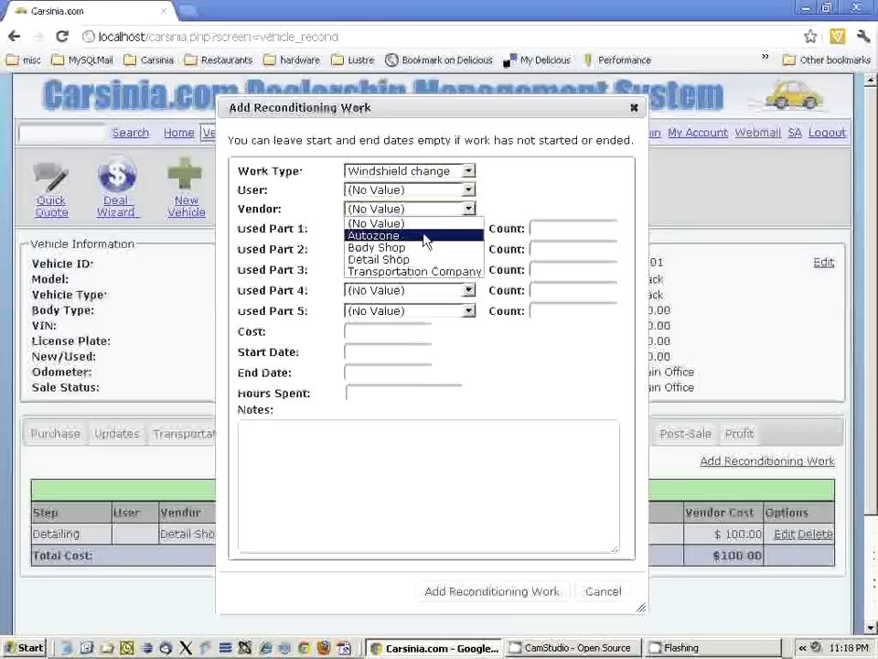
click(421, 222)
click(424, 189)
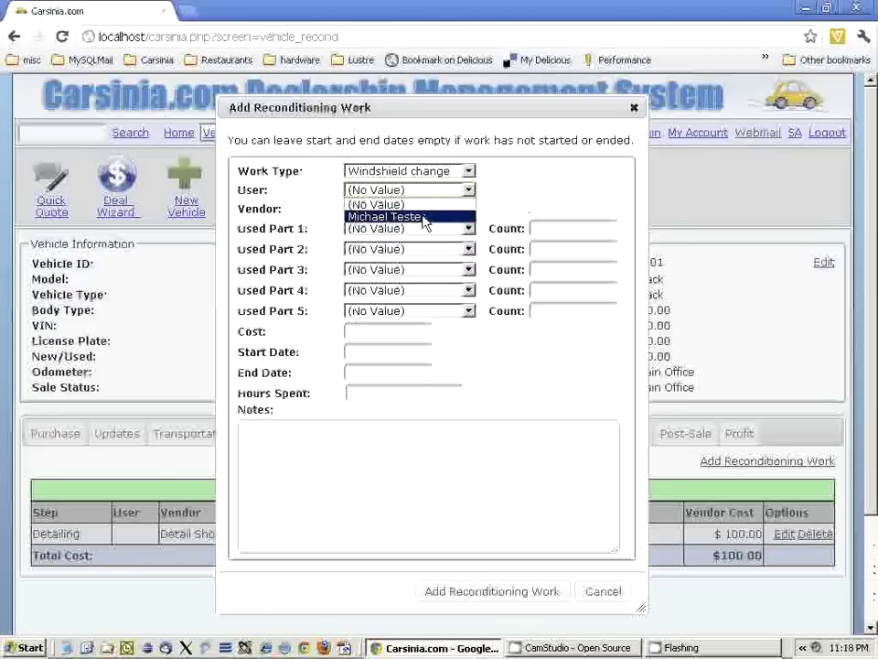
click(424, 218)
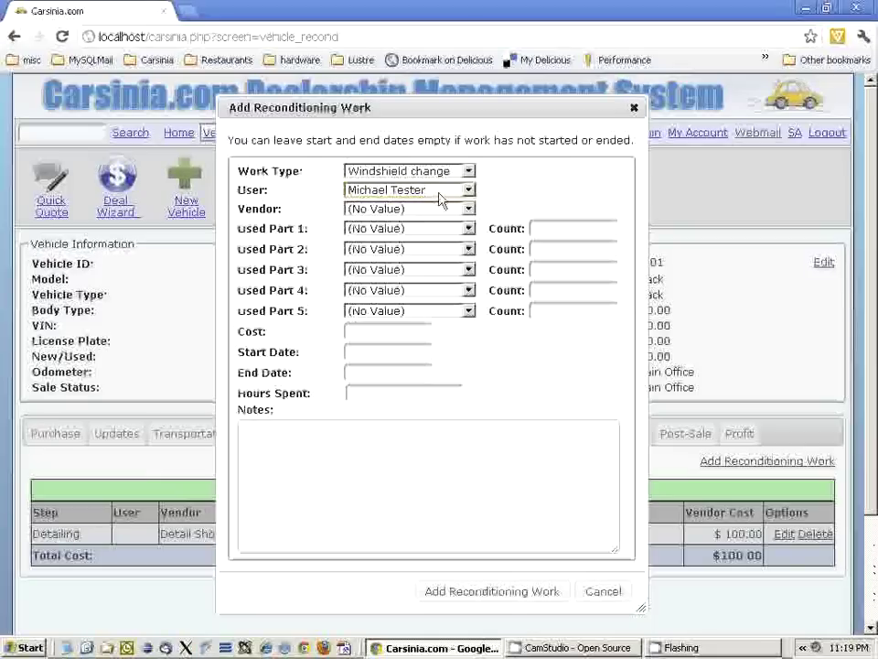
Step: Record one Windshield as the first used part
click(407, 231)
click(414, 254)
click(540, 227)
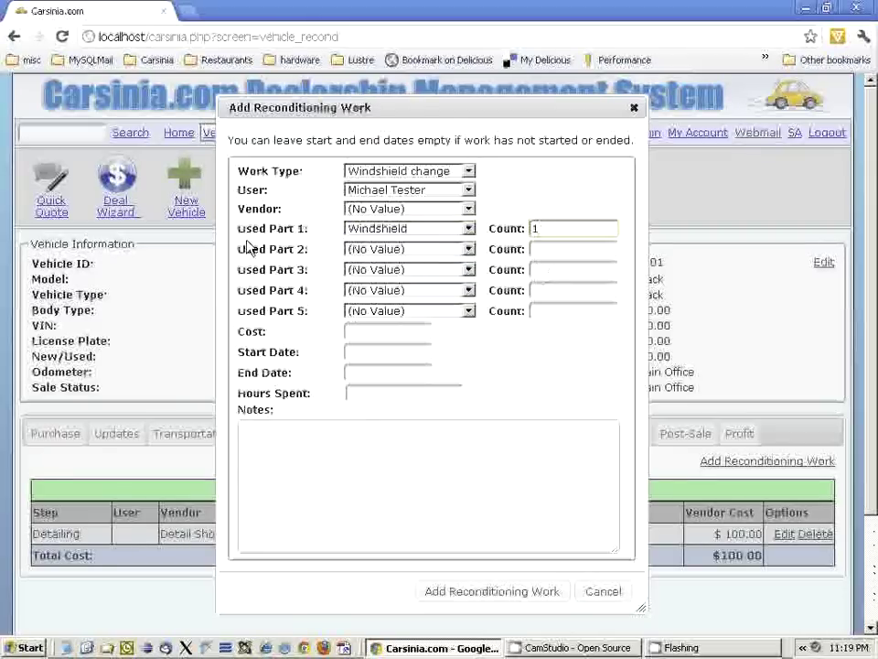
key(Tab)
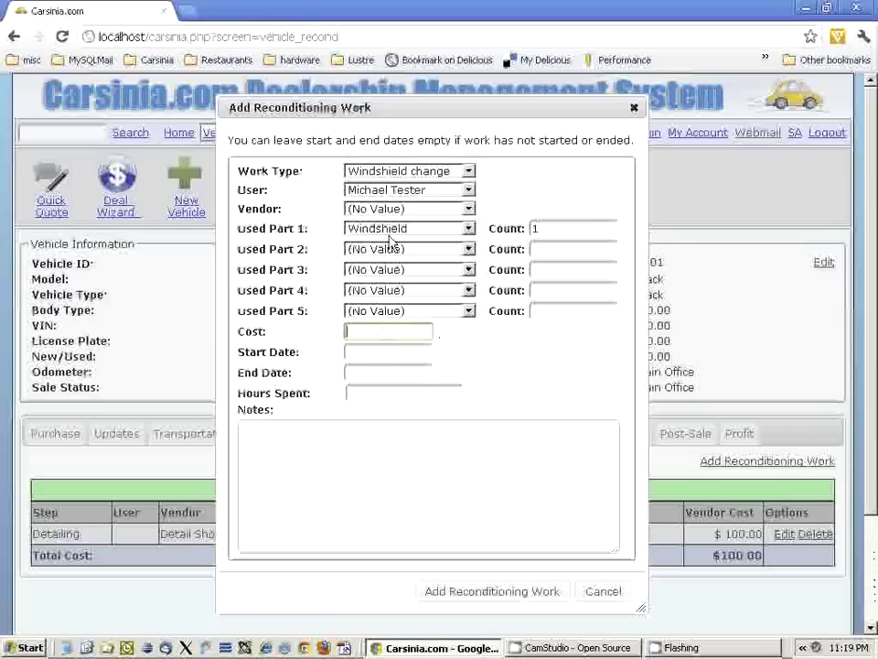
Step: Set start and end dates to 03/13/2012, enter 4 hours, and save the job
click(375, 352)
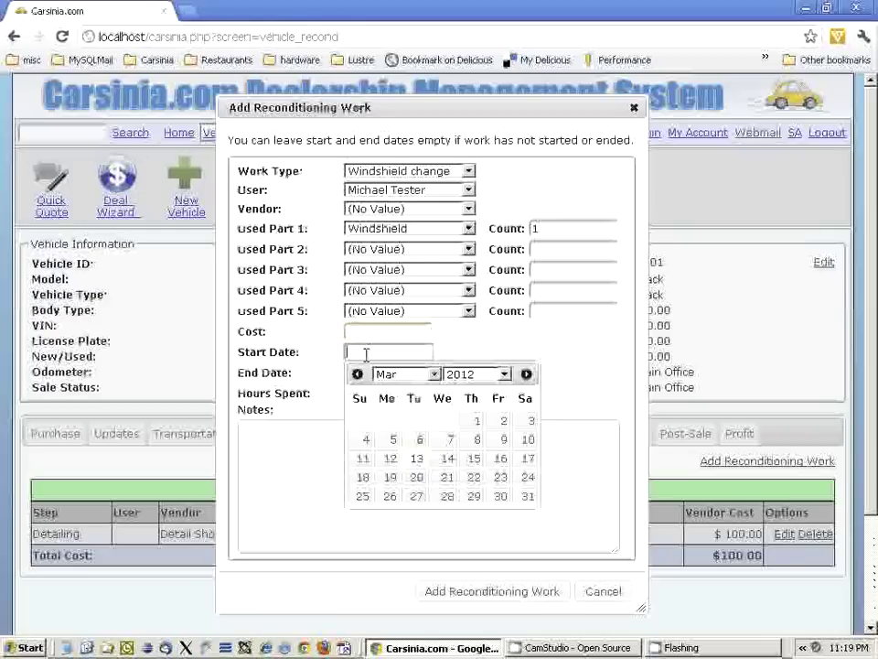
click(418, 458)
click(381, 371)
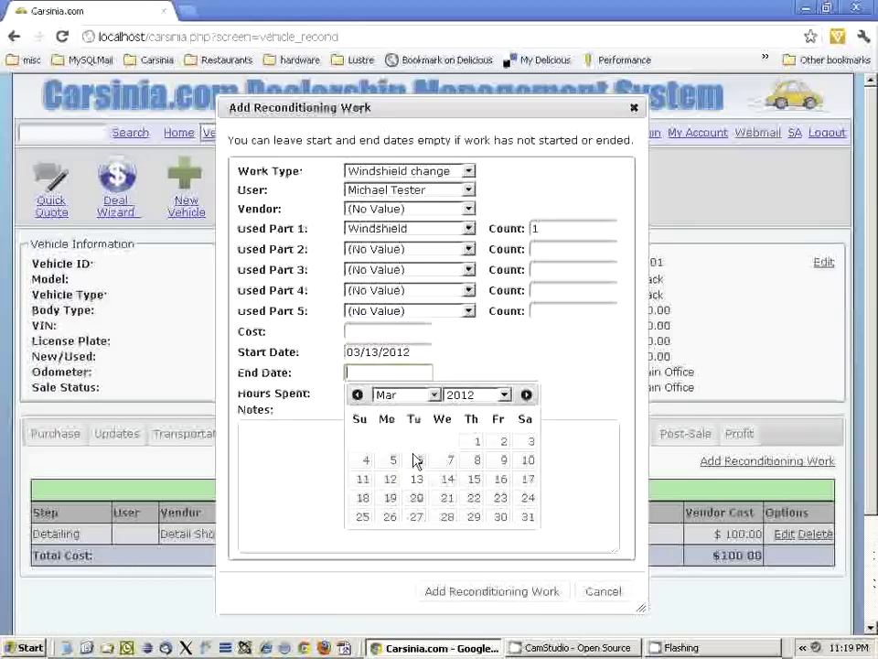
click(418, 477)
click(373, 393)
text(4)
click(319, 599)
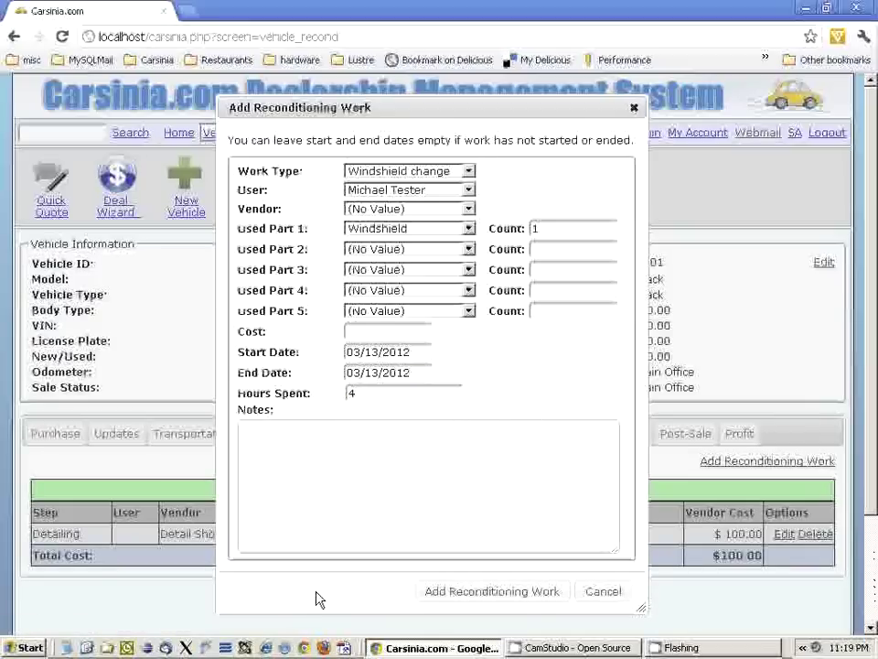
click(520, 596)
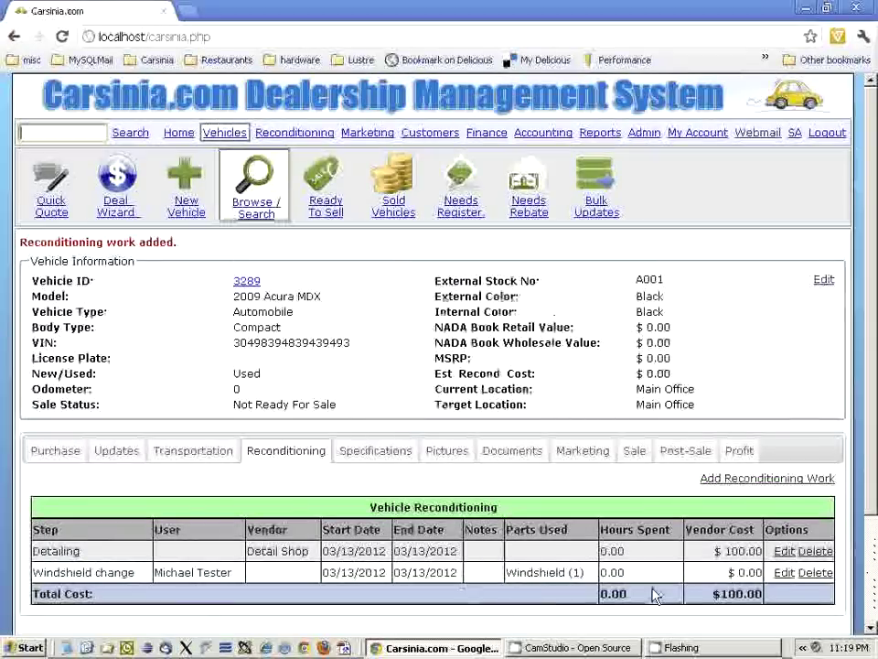
Step: Change the Windshield change job's hours spent from 0.00 to 4
click(784, 572)
click(382, 382)
drag(382, 382, 264, 384)
text(4)
click(505, 581)
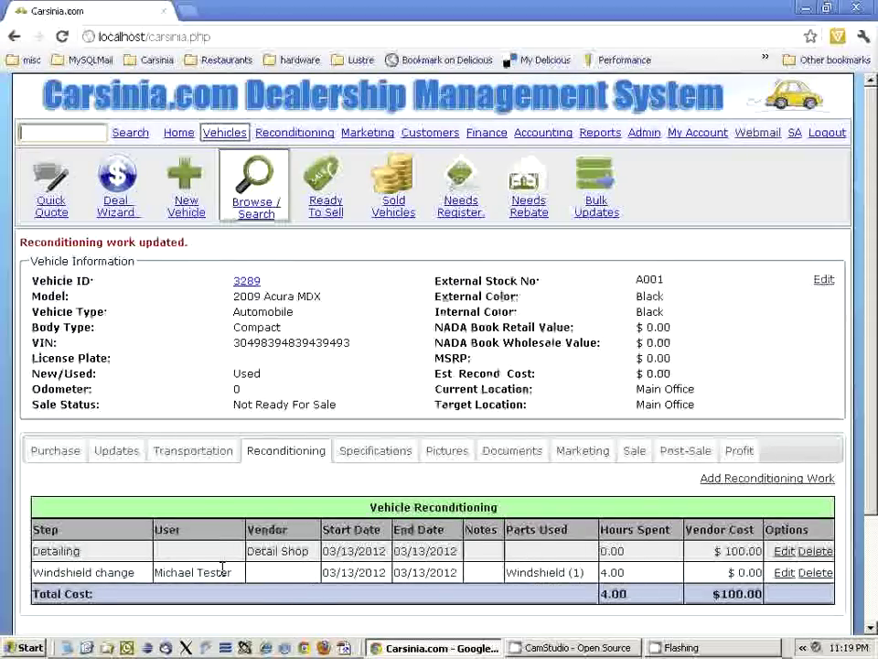
drag(626, 573, 524, 573)
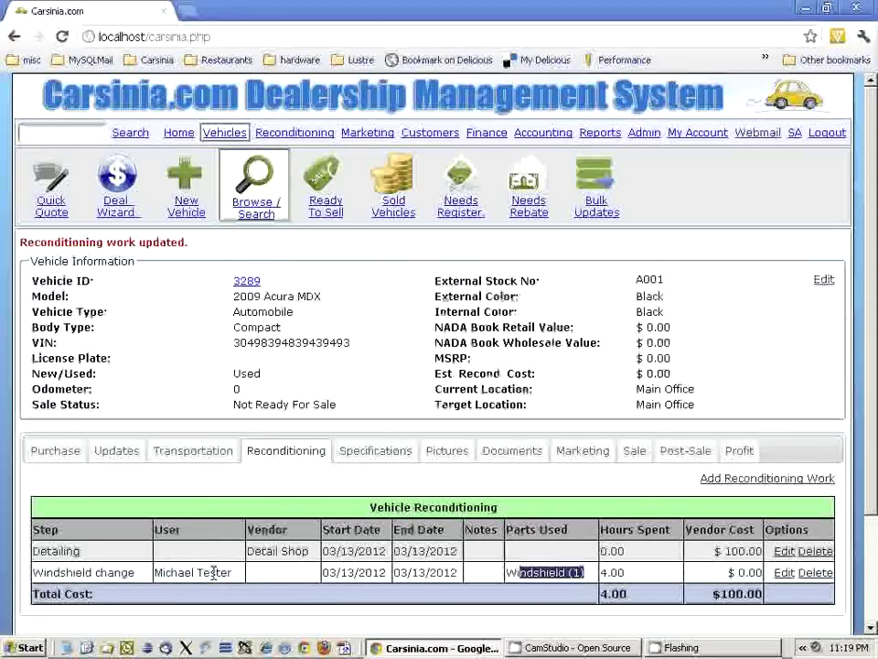
drag(137, 573, 32, 574)
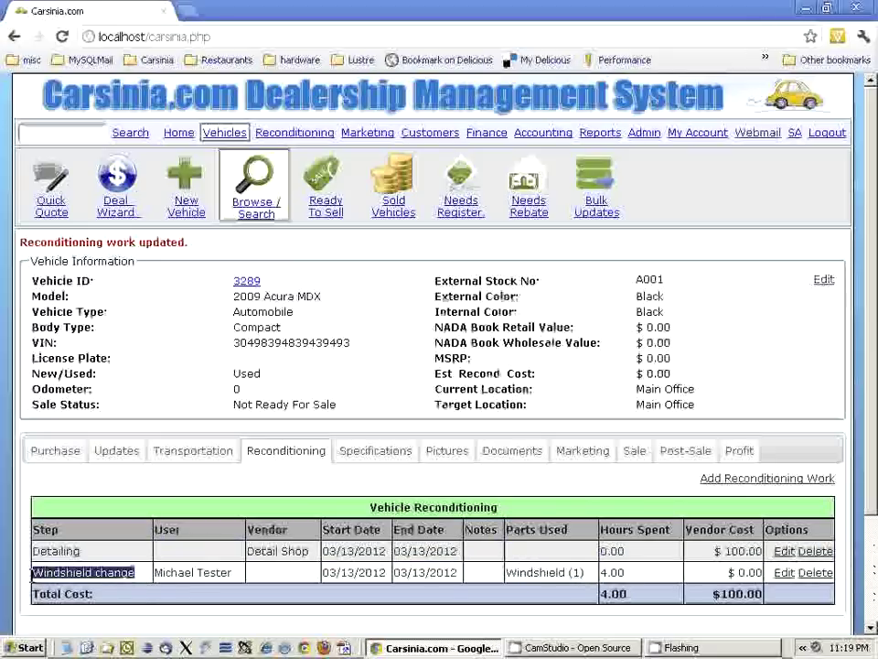
drag(103, 558, 32, 552)
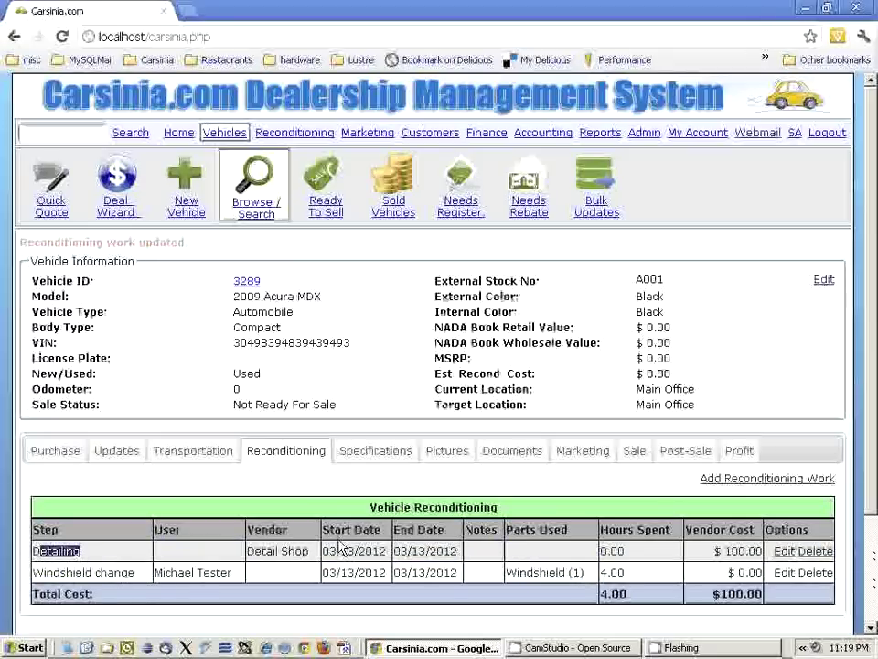
Step: Mark the 2009 Acura MDX Ready For Sale and view its sale details
click(823, 274)
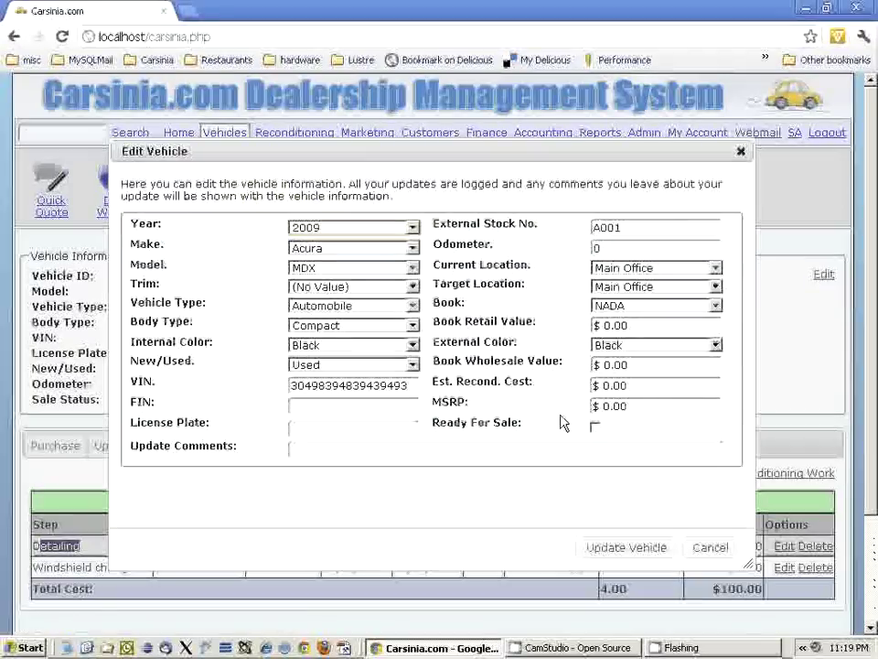
click(595, 429)
click(653, 549)
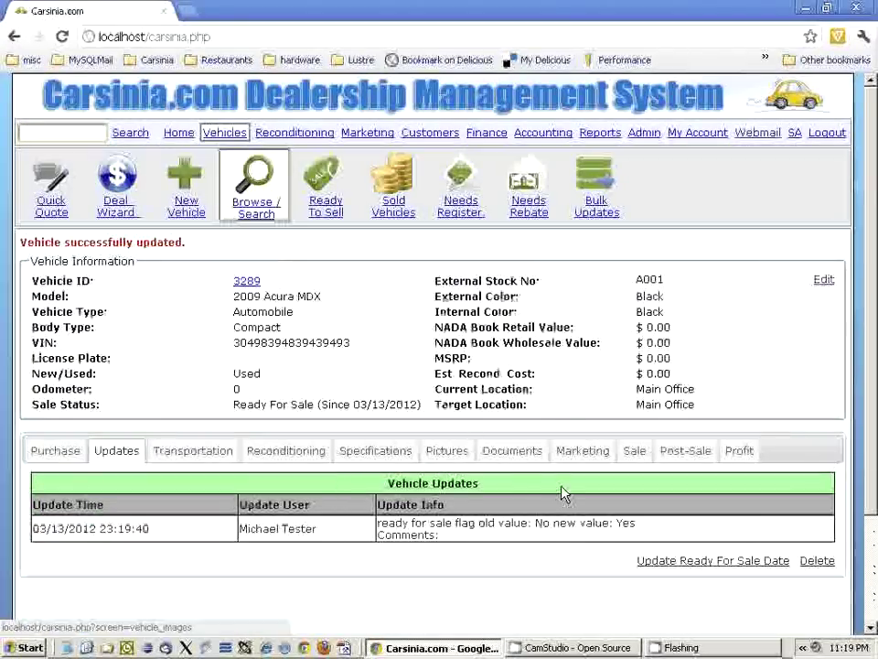
click(631, 451)
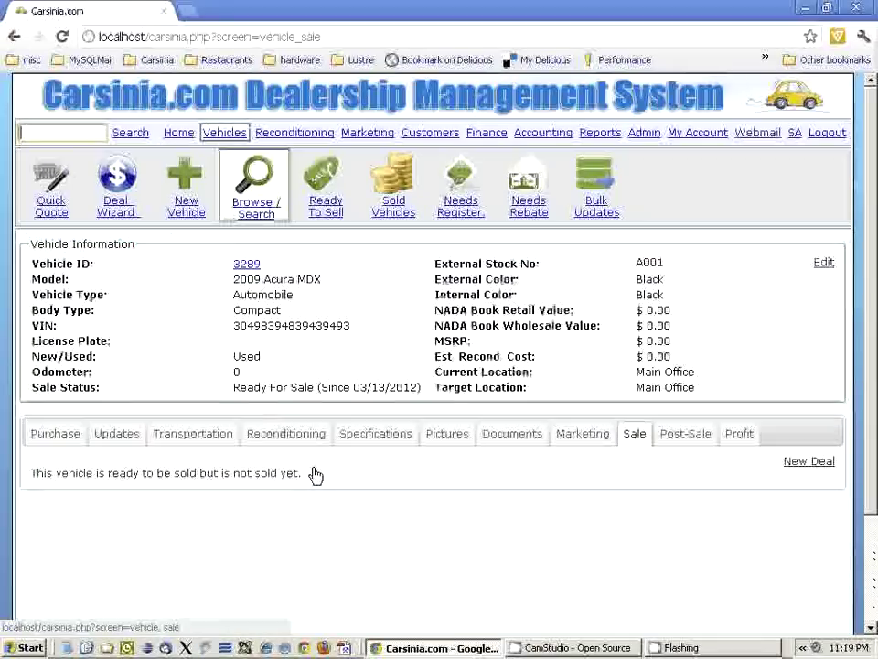
Step: Create a new deal for the 2009 Acura MDX and reopen it from the vehicle page
click(823, 463)
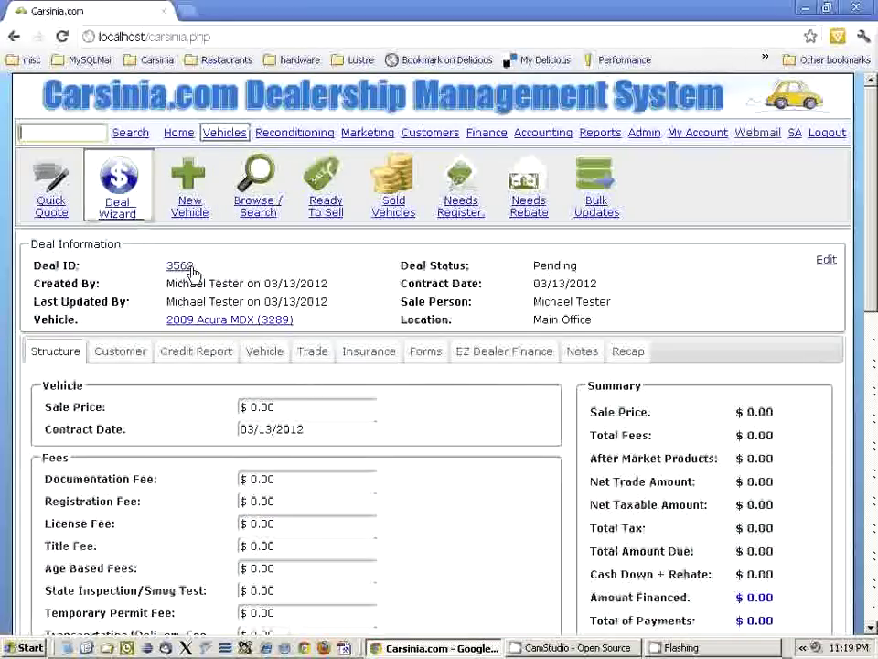
click(224, 320)
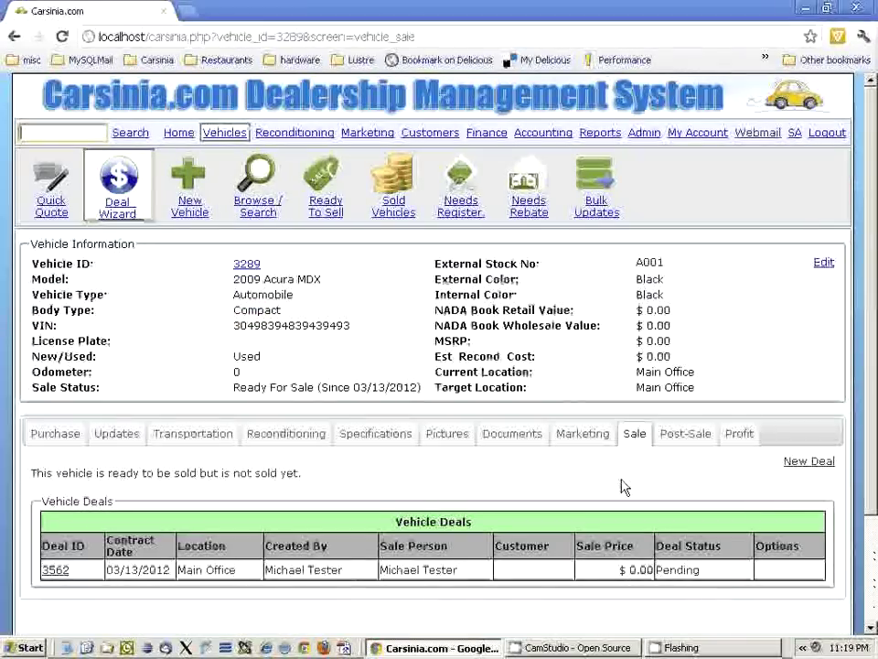
scroll(623, 486, down, 2)
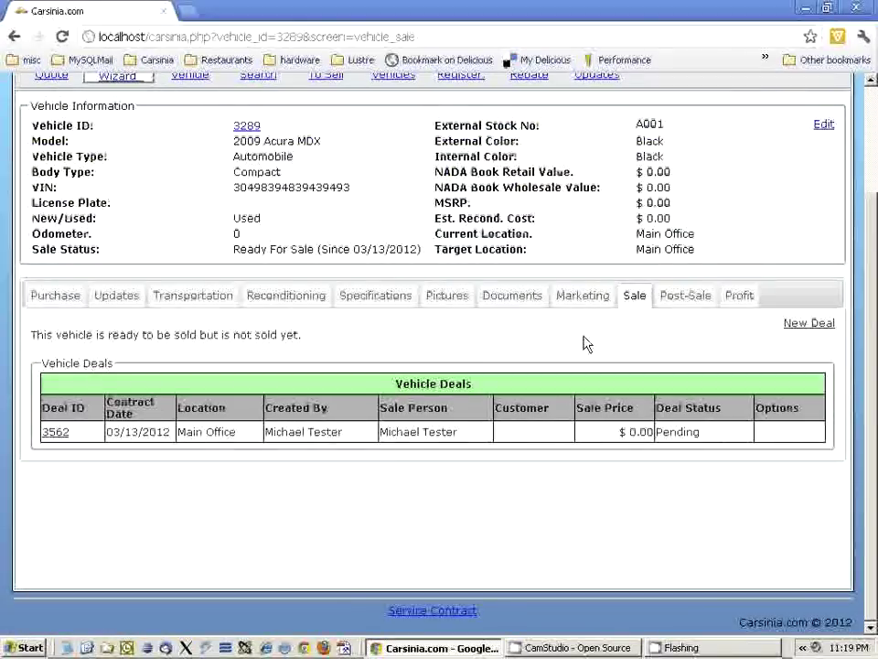
click(57, 433)
Step: Enter sale price 13,000.00, documentation fee 195.00 and registration fee 50.00
click(292, 407)
text(13,000.00)
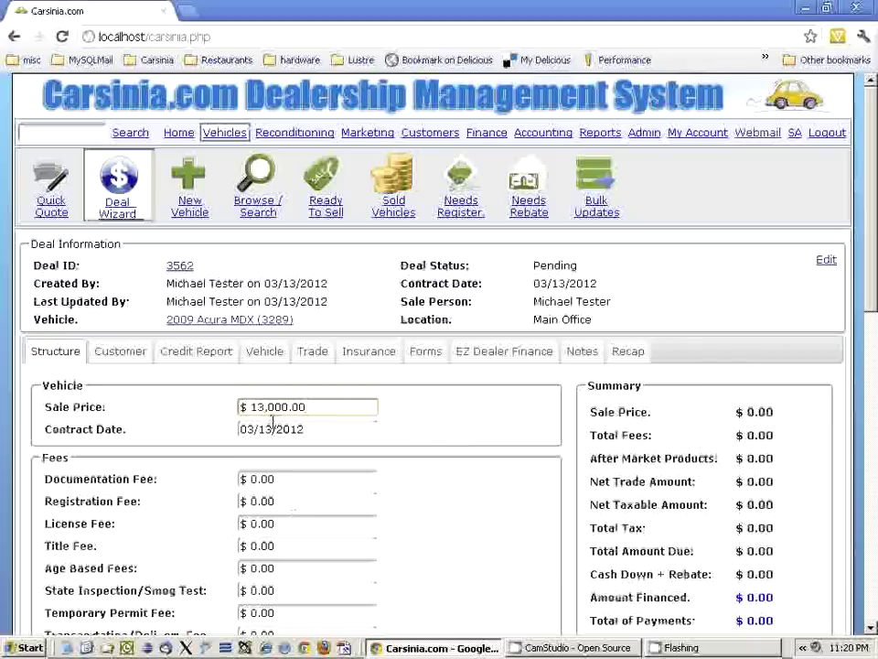
click(326, 477)
scroll(437, 500, down, 2)
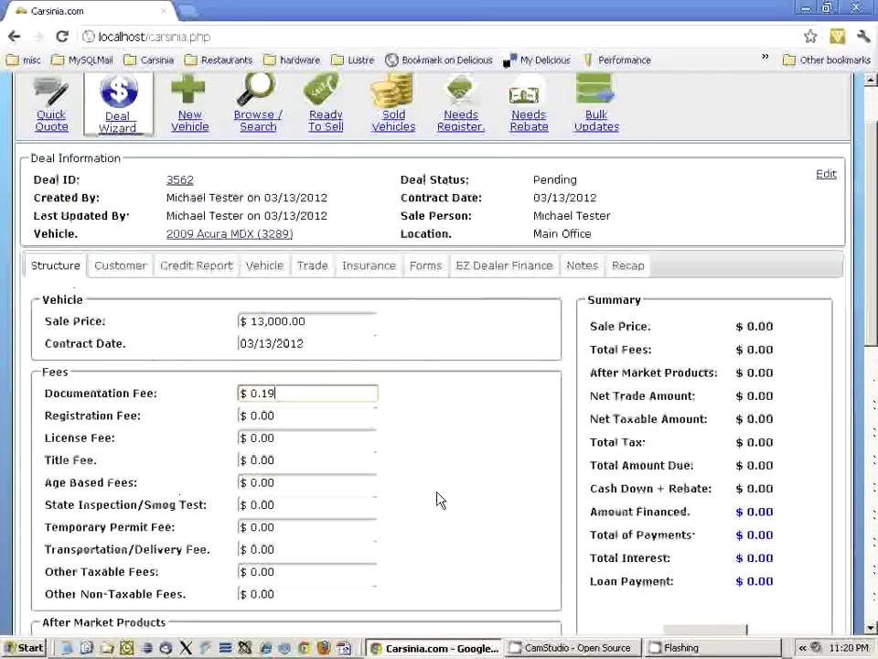
text(195.00)
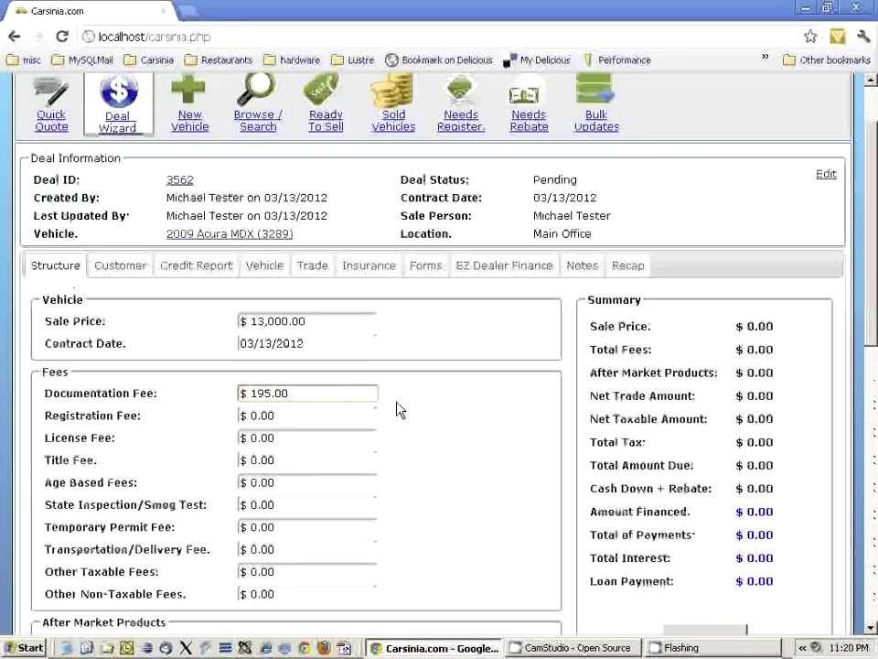
click(307, 414)
text(50.00)
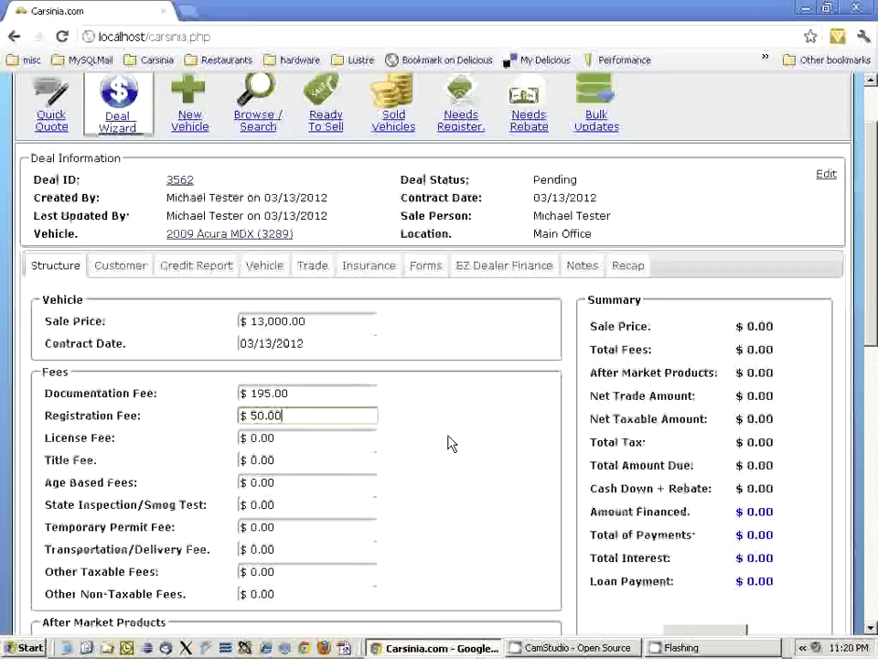
key(Tab)
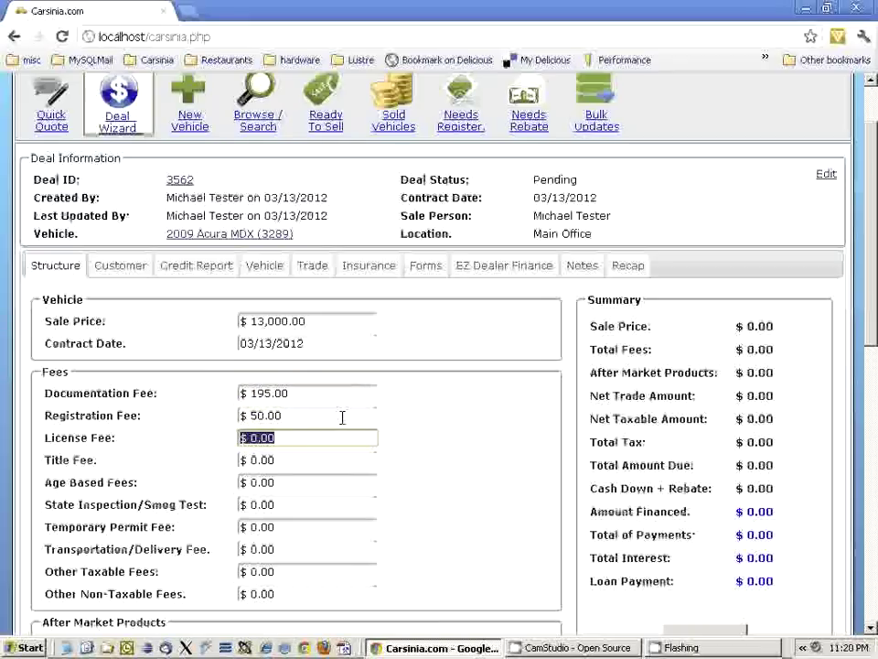
click(424, 434)
Step: Calculate the deal totals and enter 13,245.00 as the cash payment
scroll(424, 434, down, 2)
scroll(424, 434, down, 2)
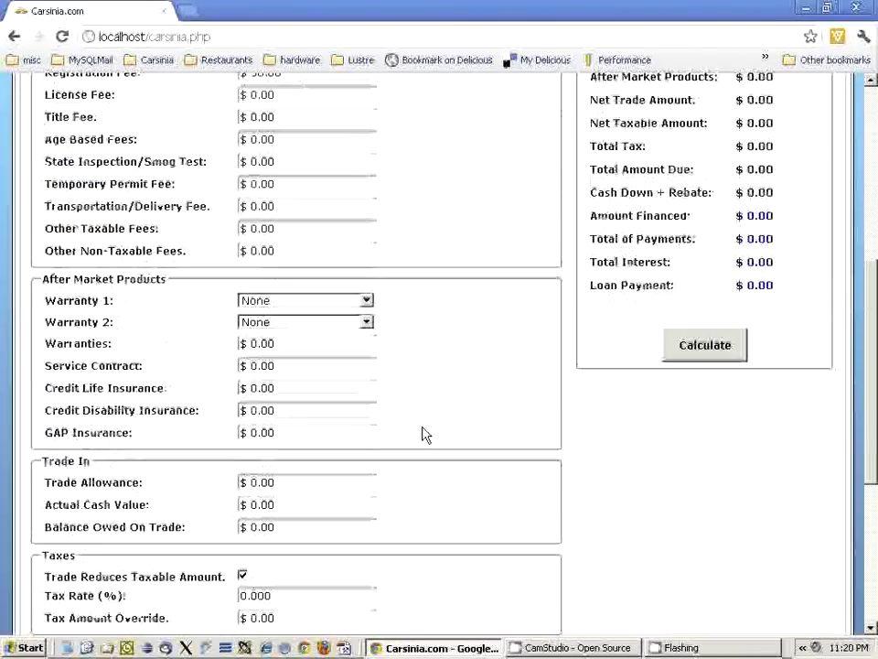
scroll(423, 434, down, 2)
scroll(355, 418, down, 1)
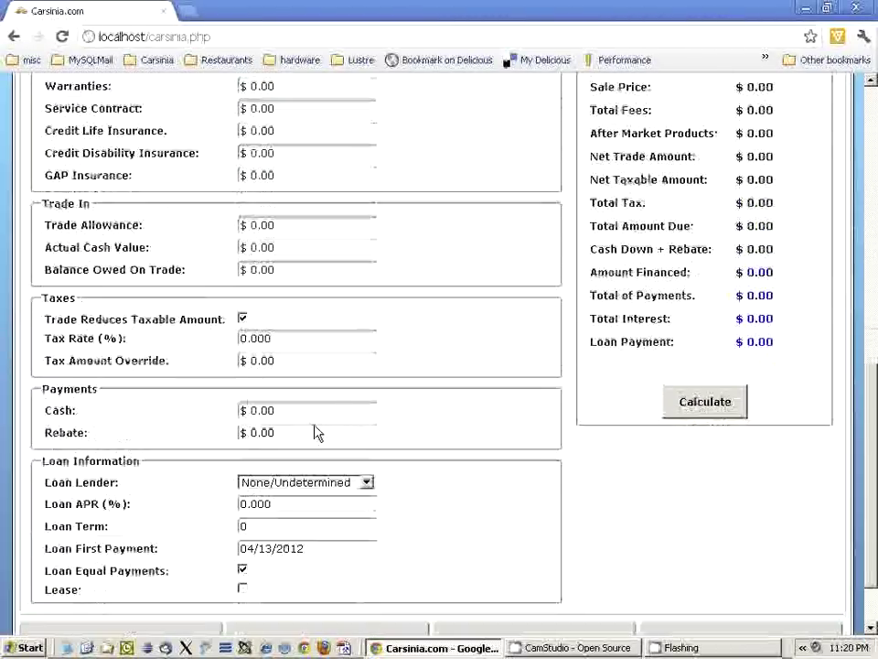
click(334, 414)
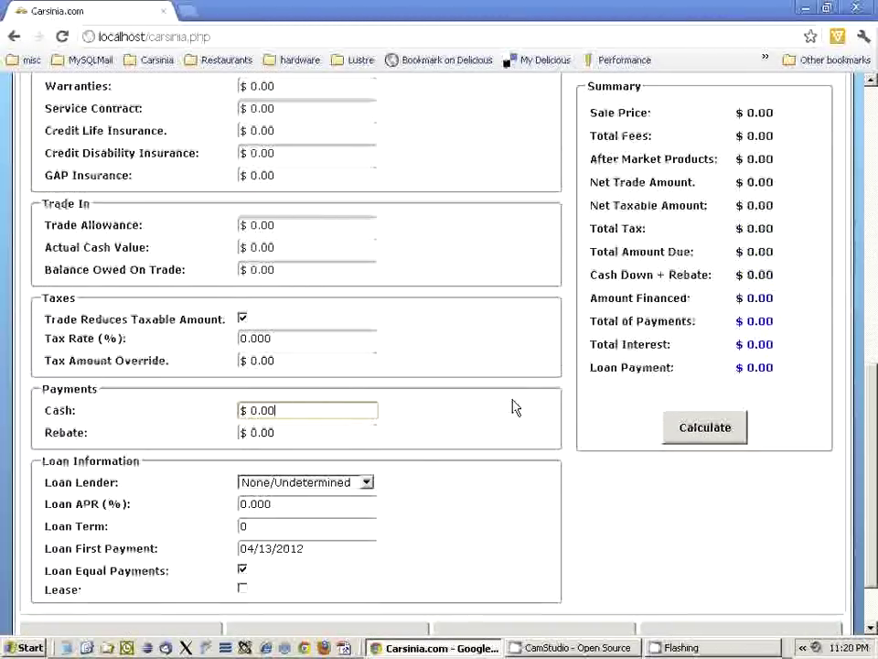
click(705, 427)
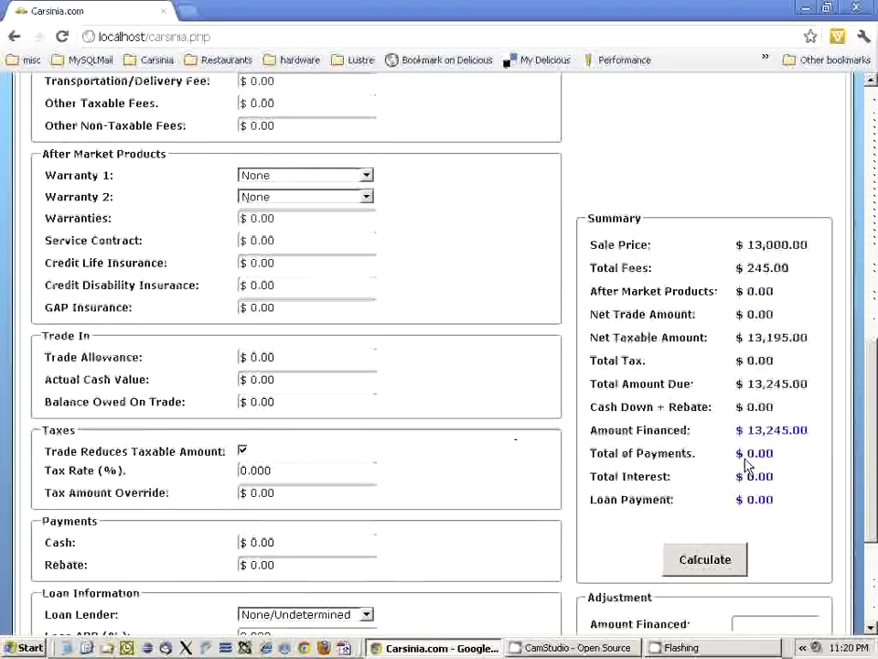
drag(746, 430, 808, 431)
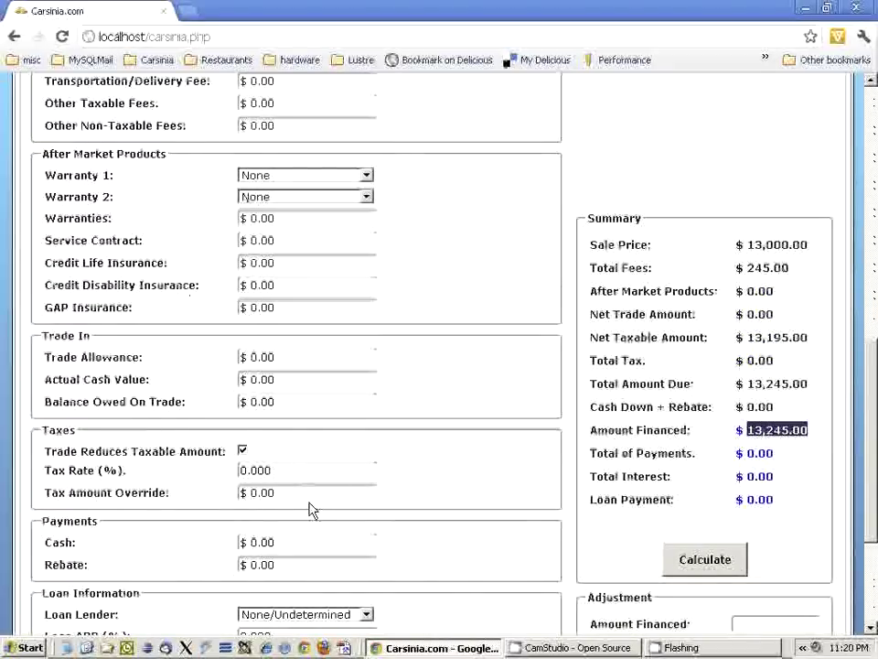
click(298, 541)
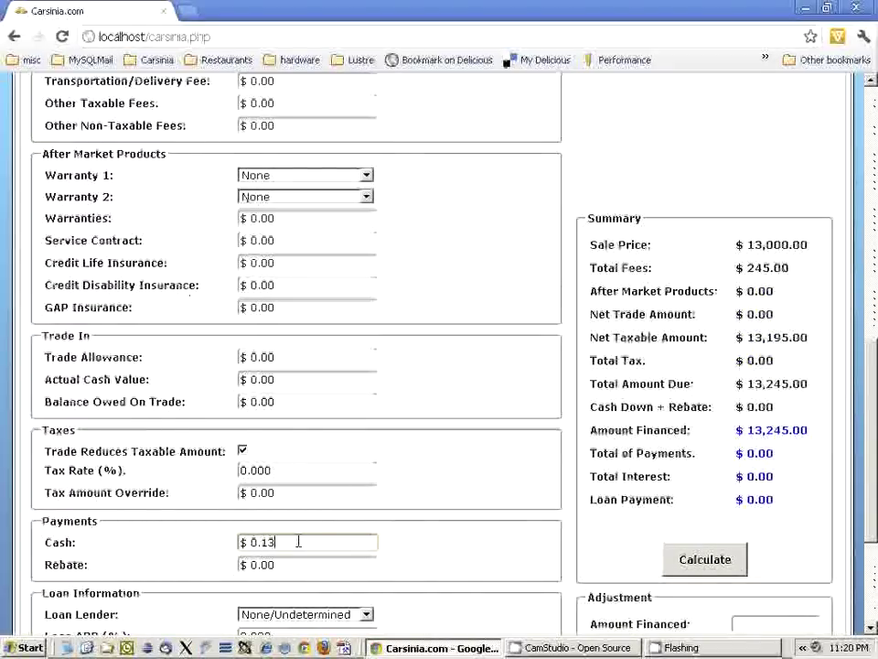
text(132,450.00)
key(BackSpace)
scroll(530, 442, down, 5)
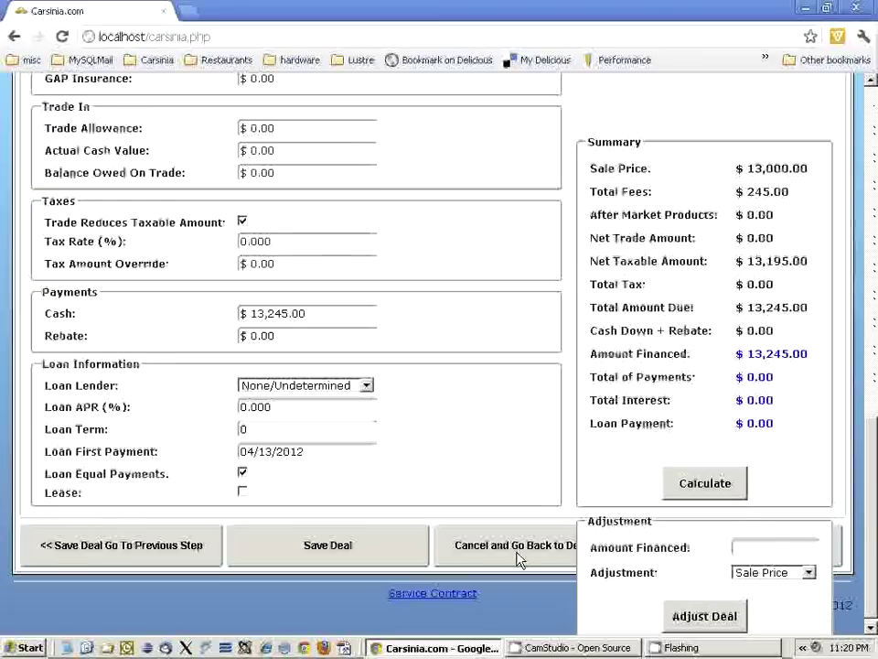